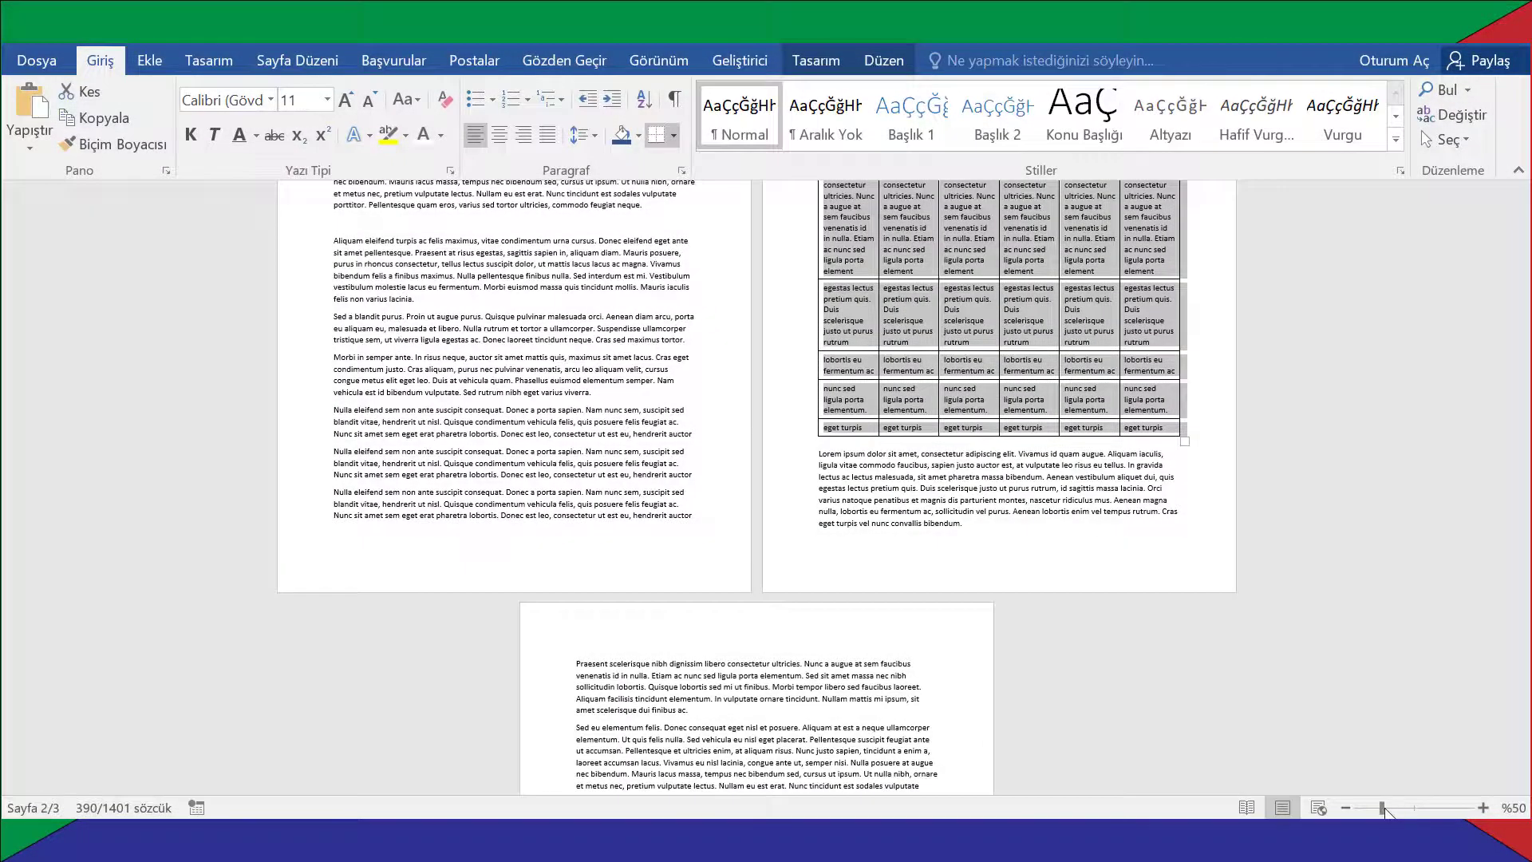
Set the document's pages to Yatay (landscape) orientation from the Sayfa Düzeni tab
mouse_move(1386, 808)
left_mouse_down()
mouse_move(1359, 808)
mouse_move(1380, 807)
left_mouse_up()
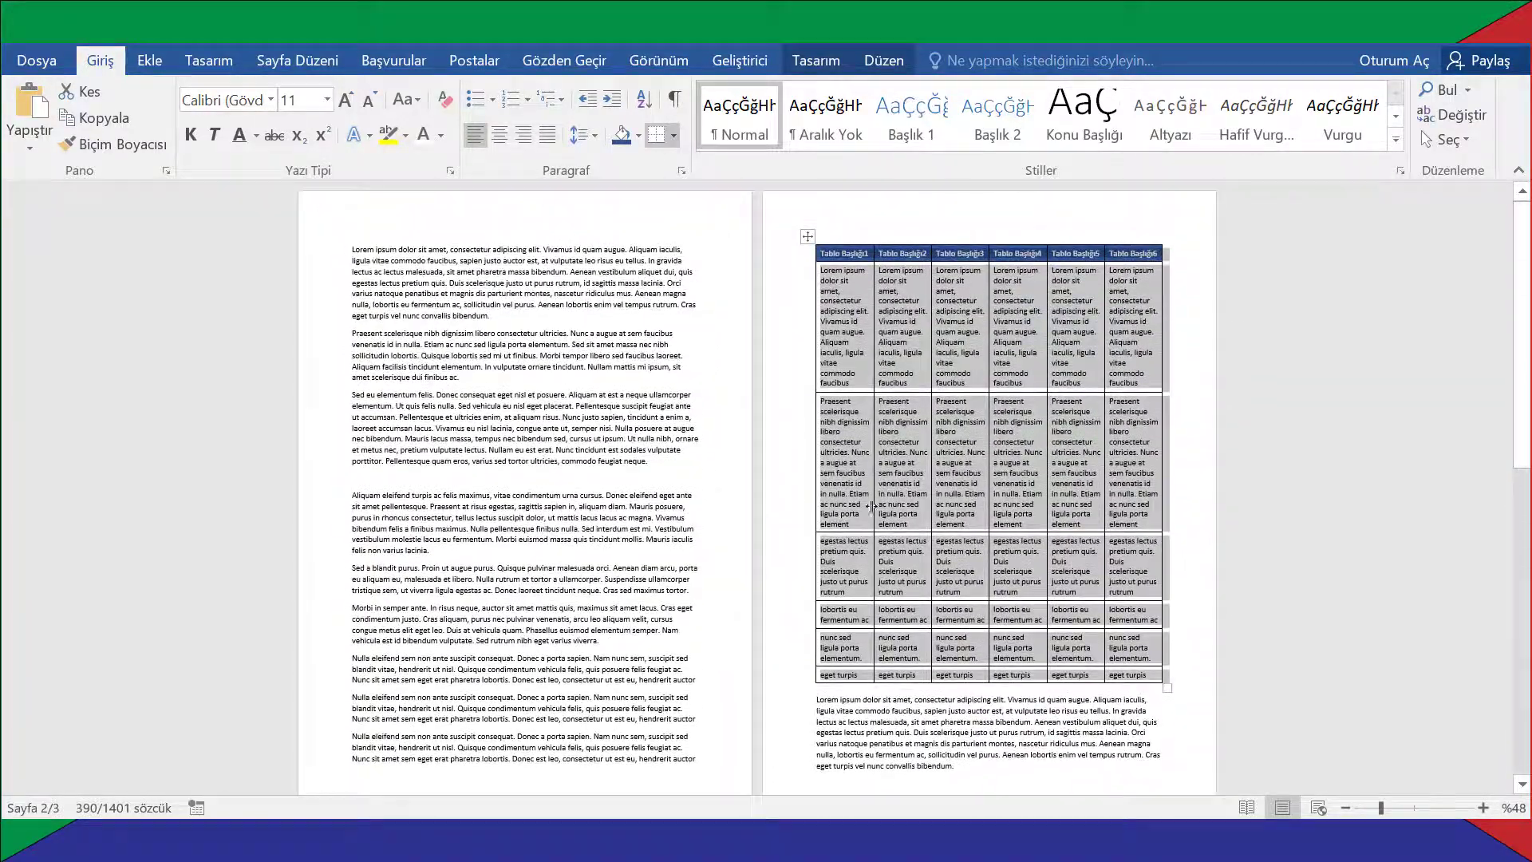
left_click(913, 745)
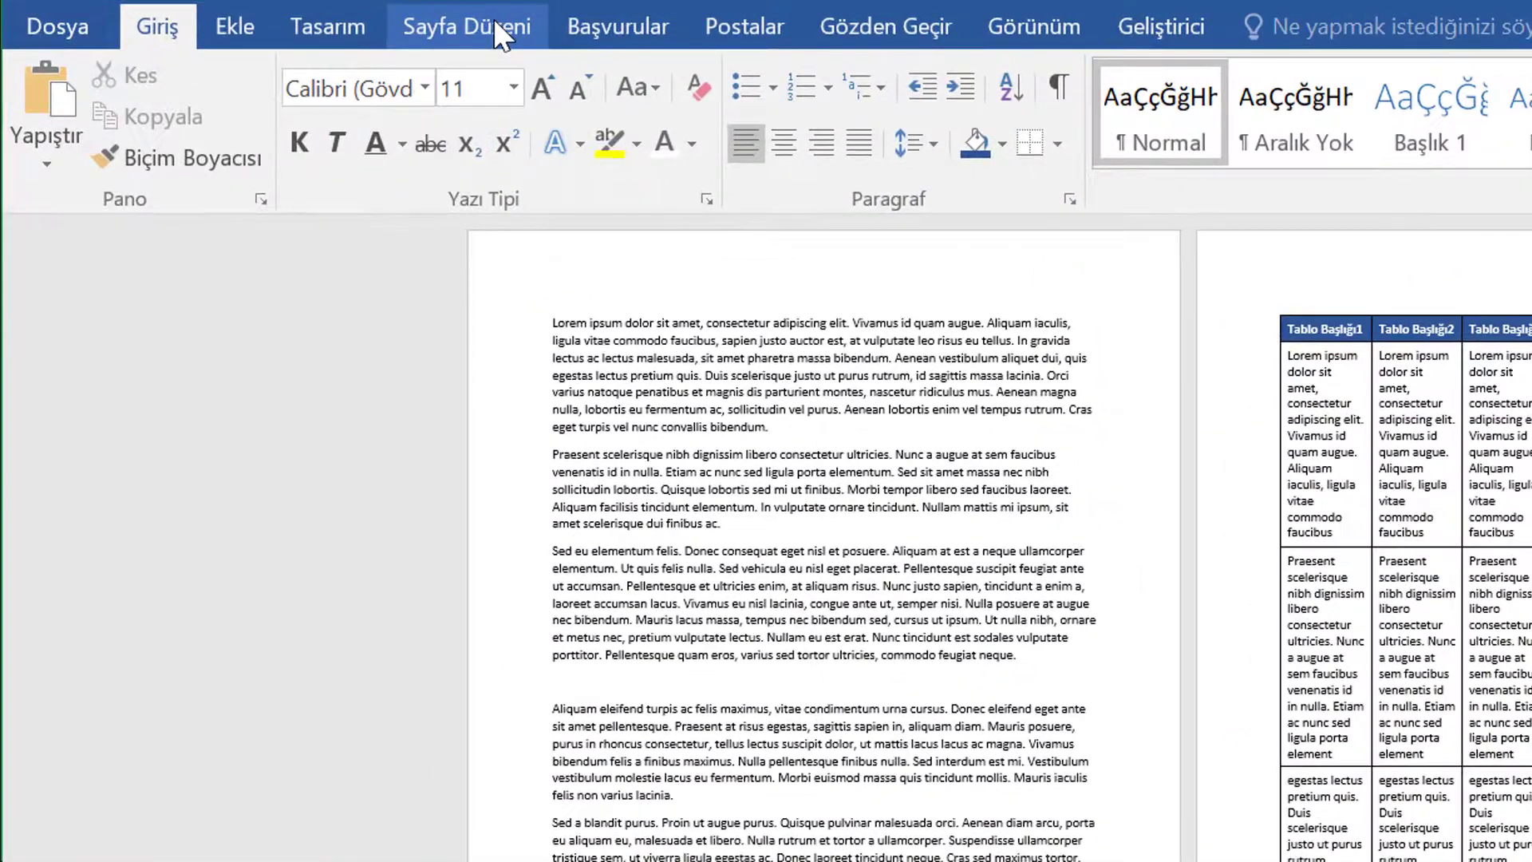
left_click(315, 59)
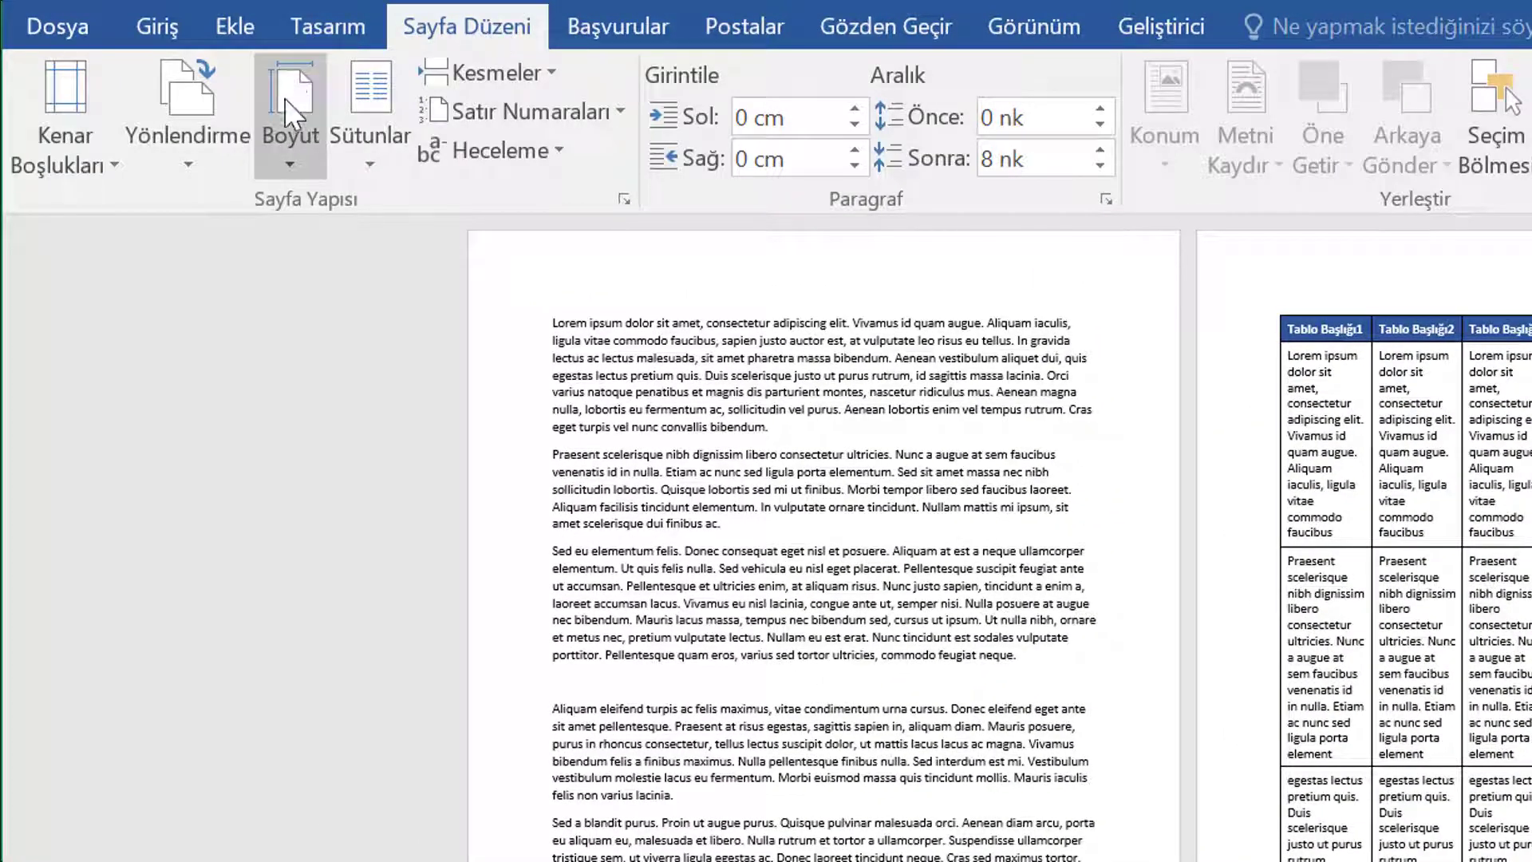
left_click(228, 132)
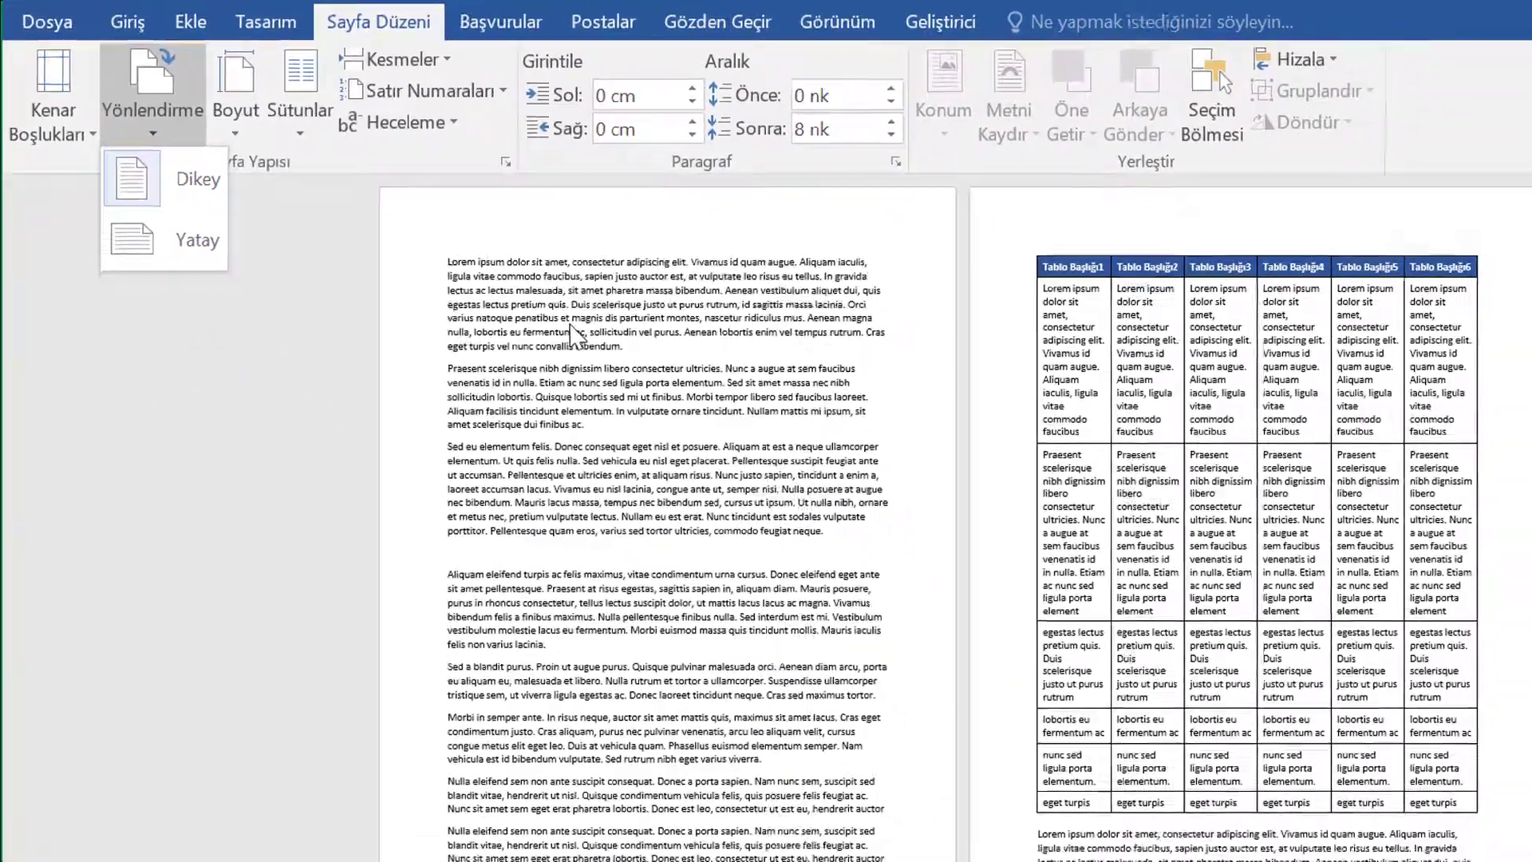
left_click(571, 327)
scroll(442, 241, "down", 5, "ctrl")
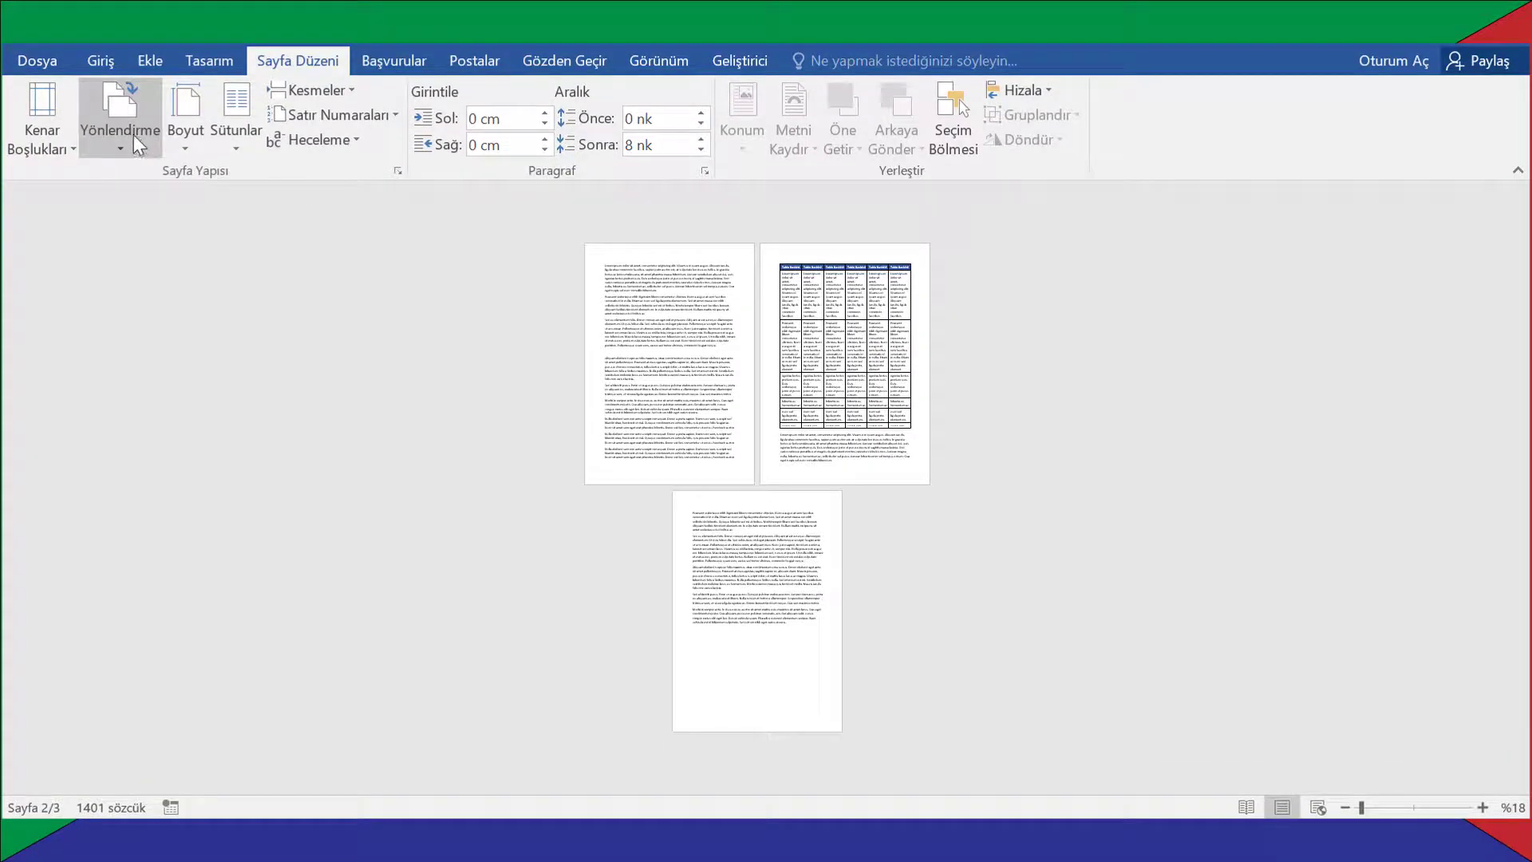
left_click(133, 135)
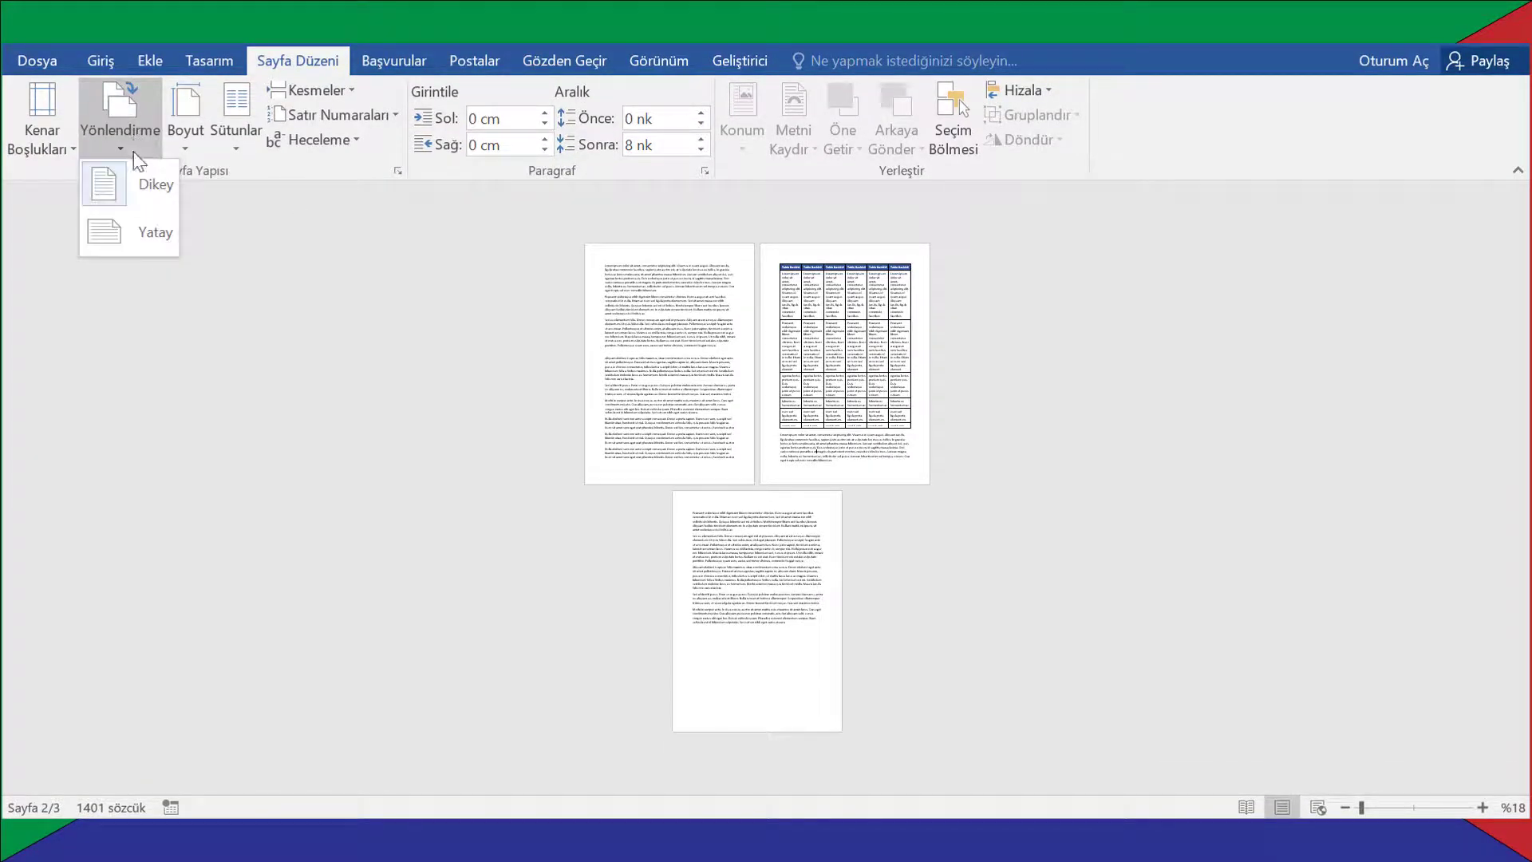
left_click(140, 220)
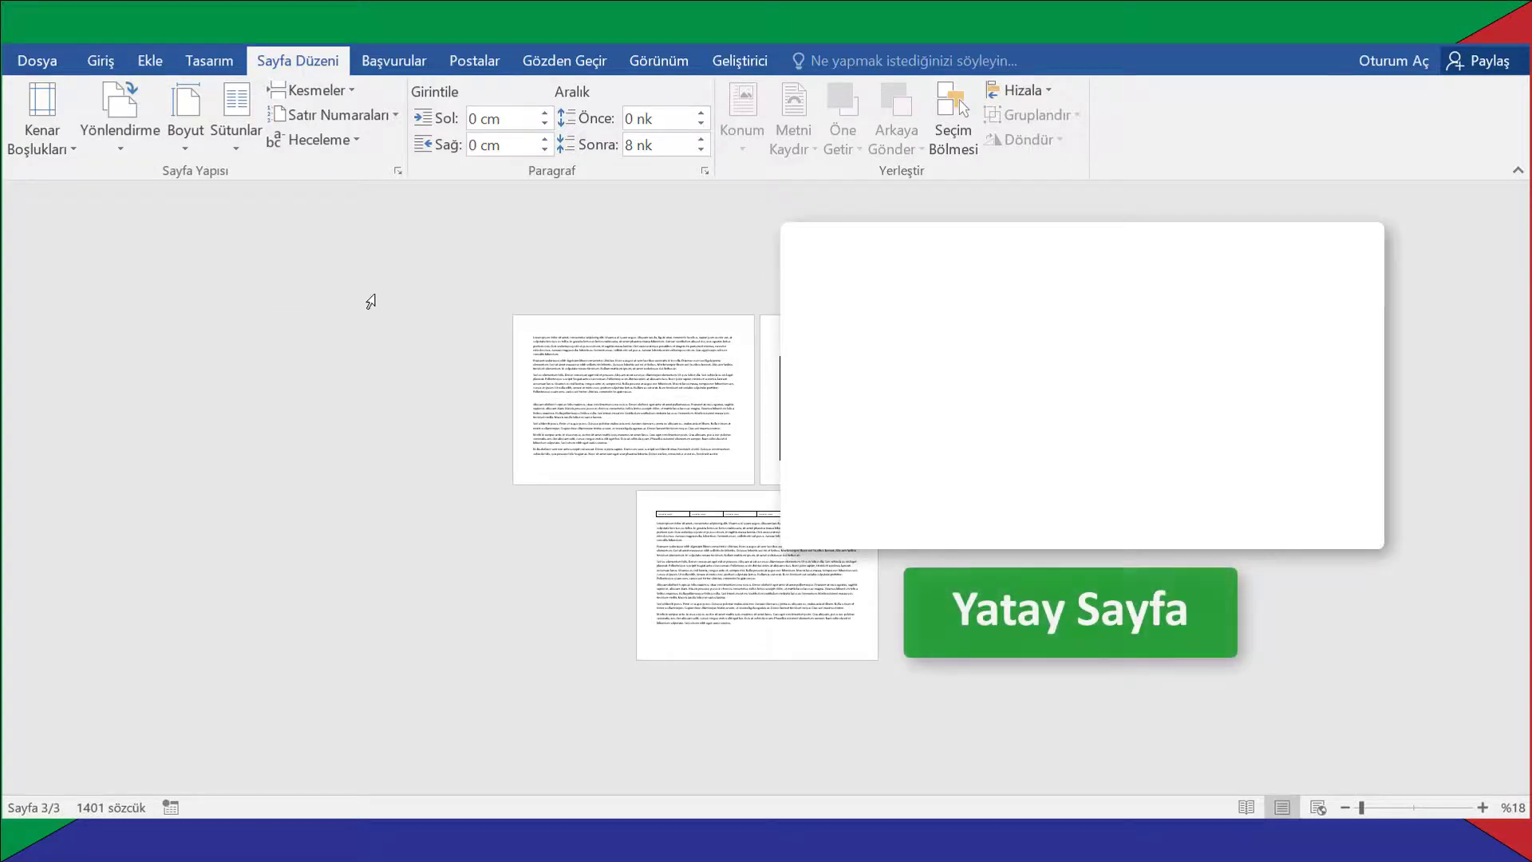
scroll(888, 342, "up", 2)
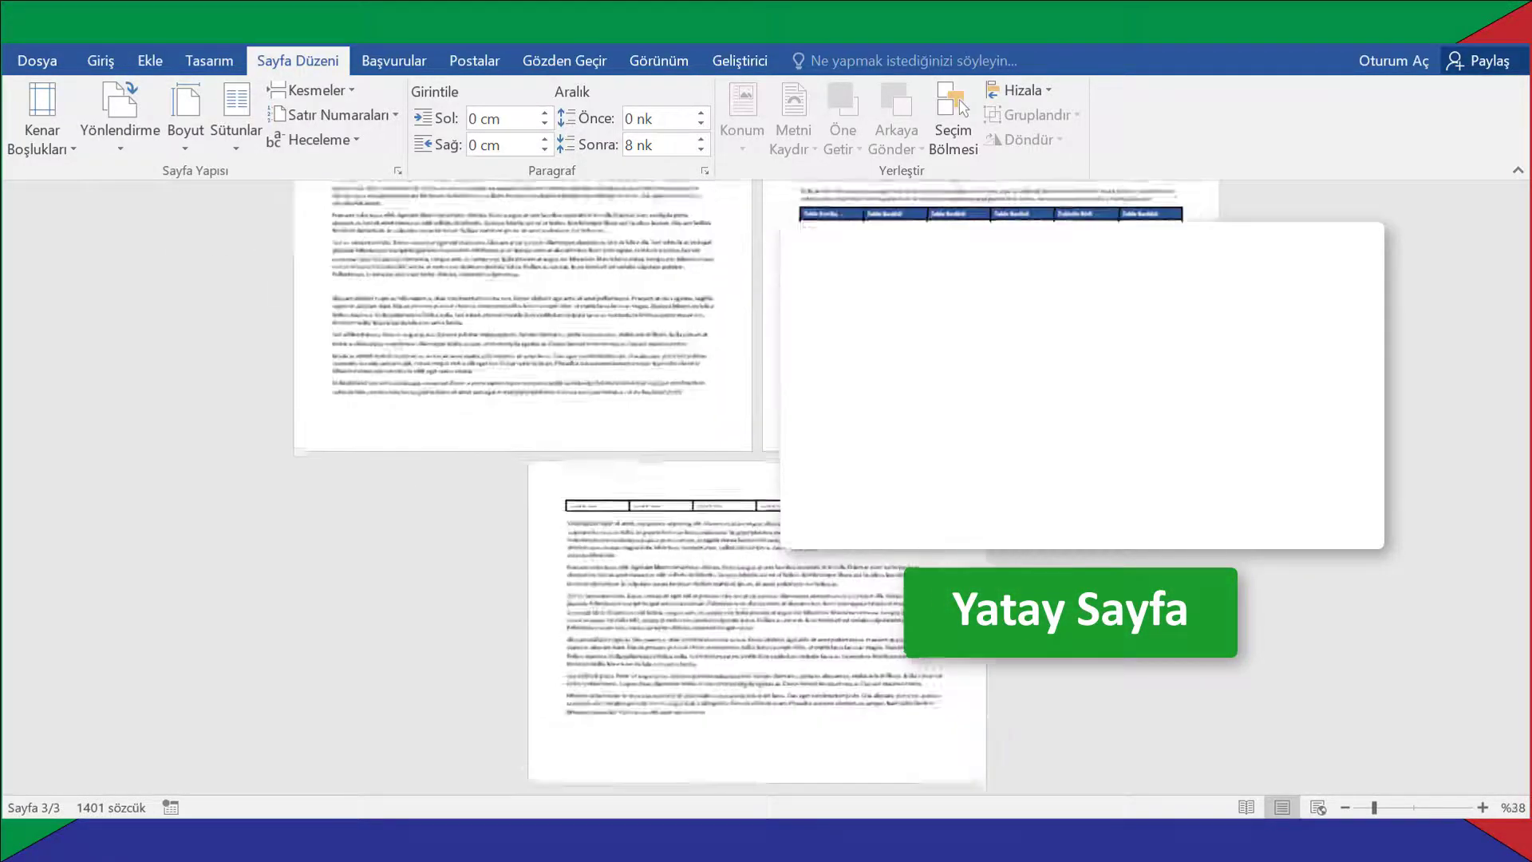
scroll(888, 341, "up", 2)
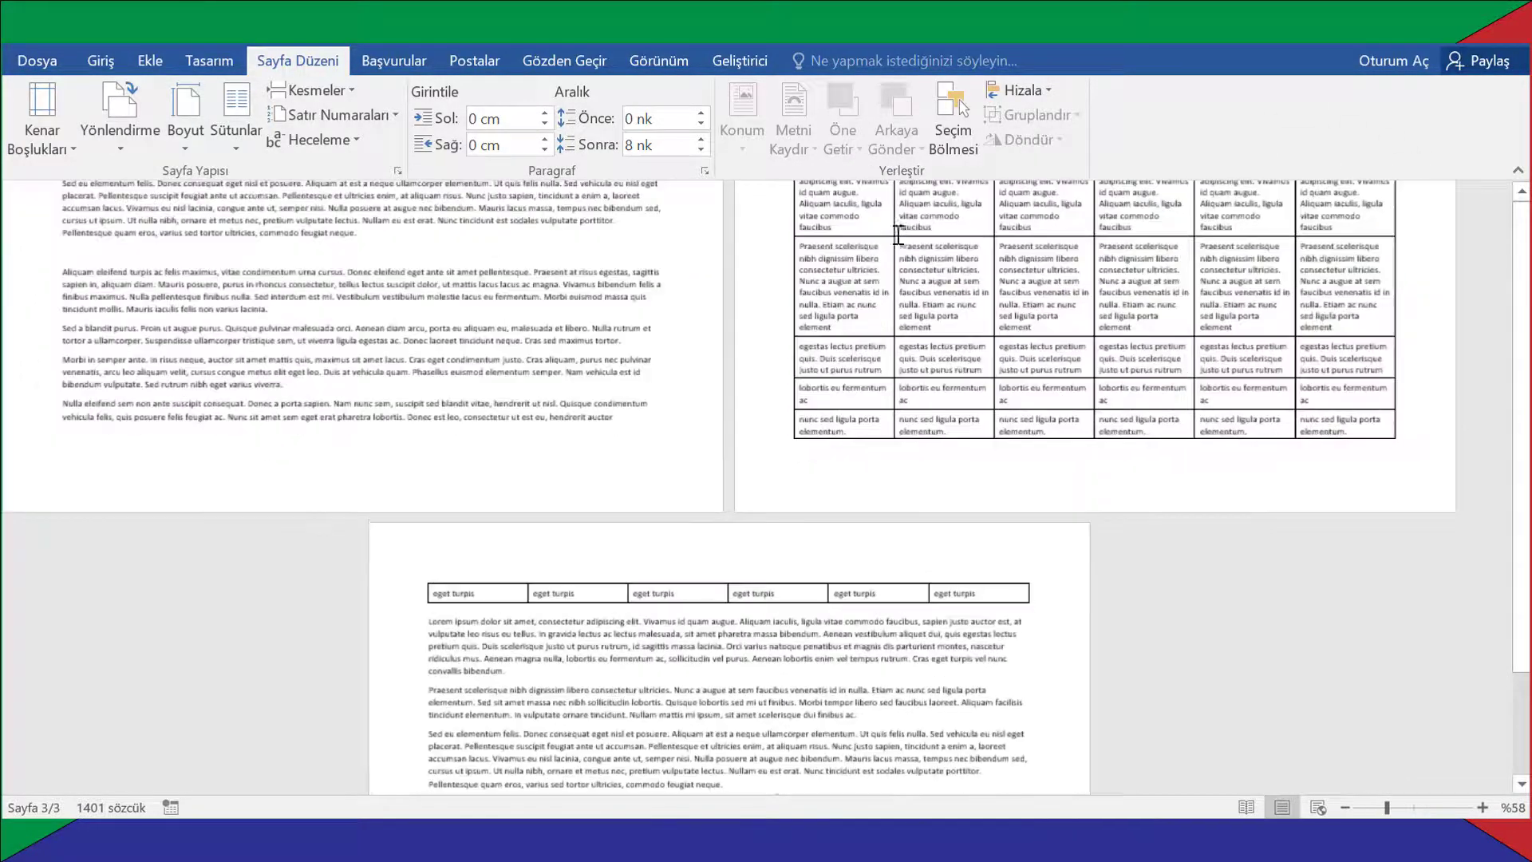
left_click_drag(1009, 349, 700, 319)
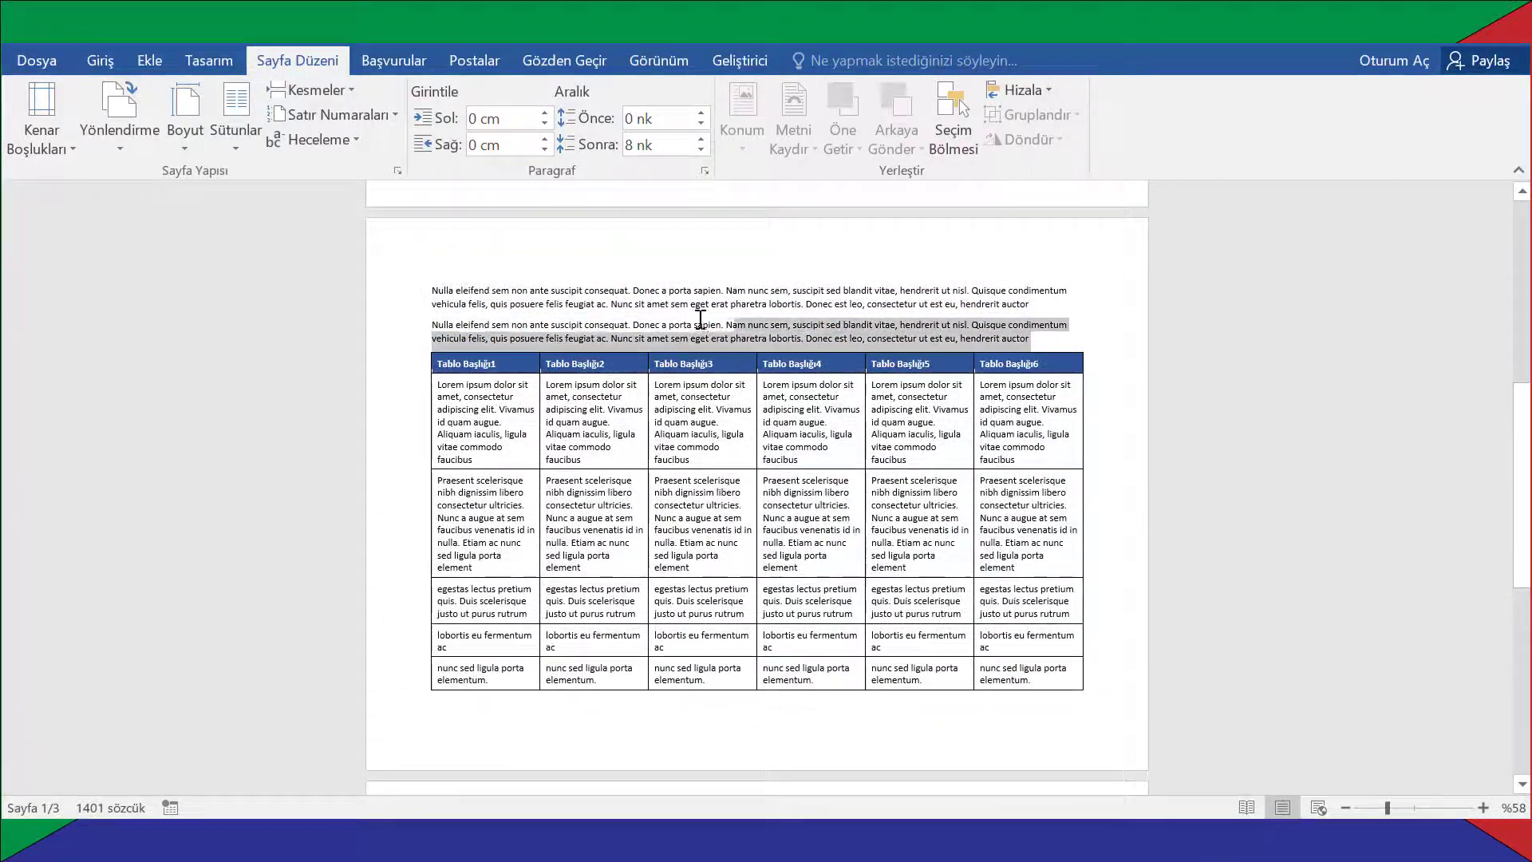
key("Delete")
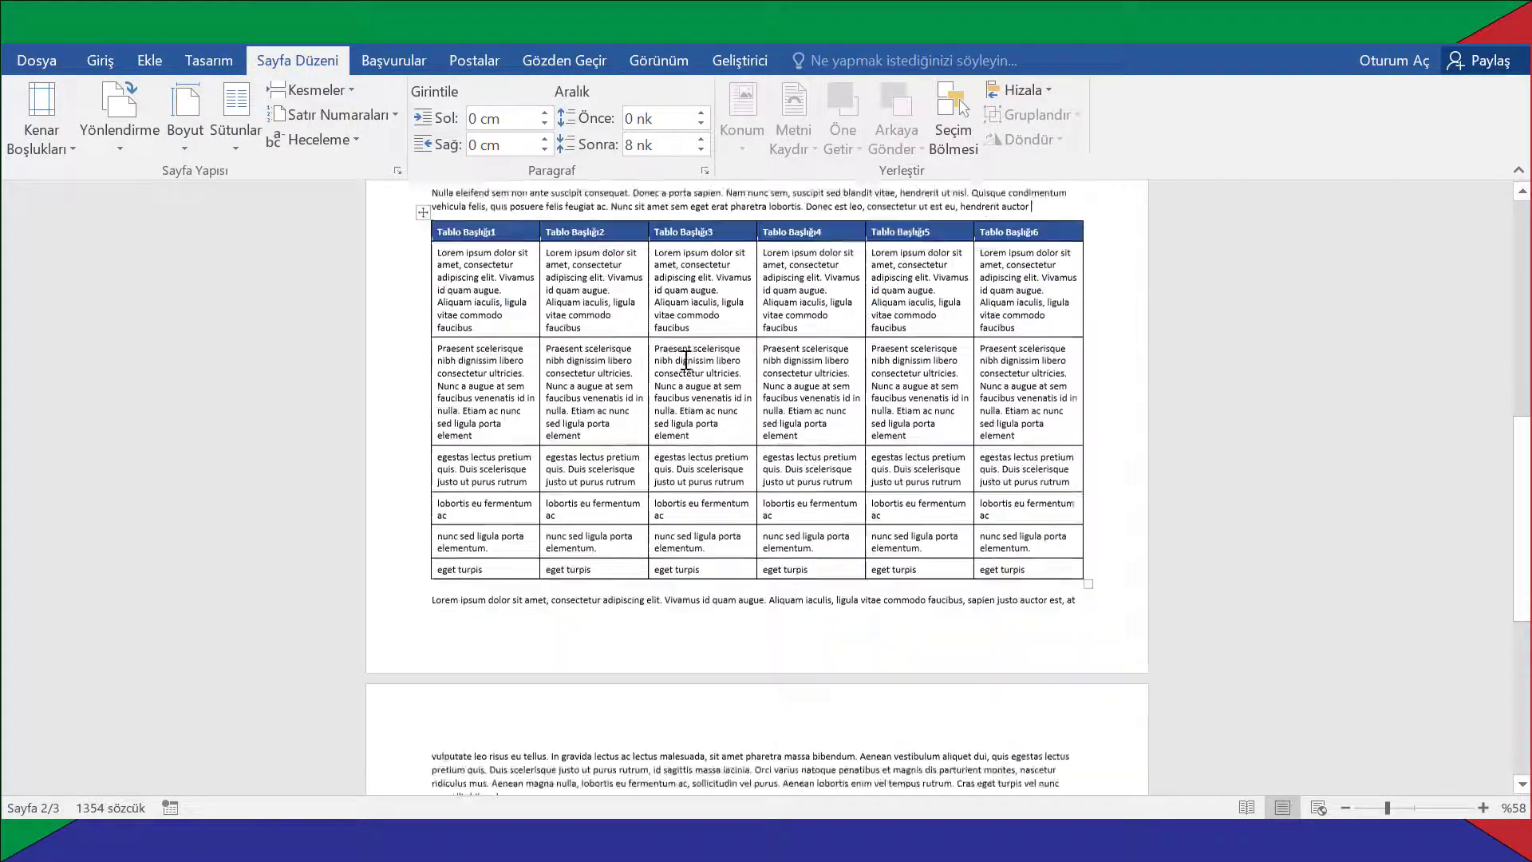
scroll(468, 702, "down", 3)
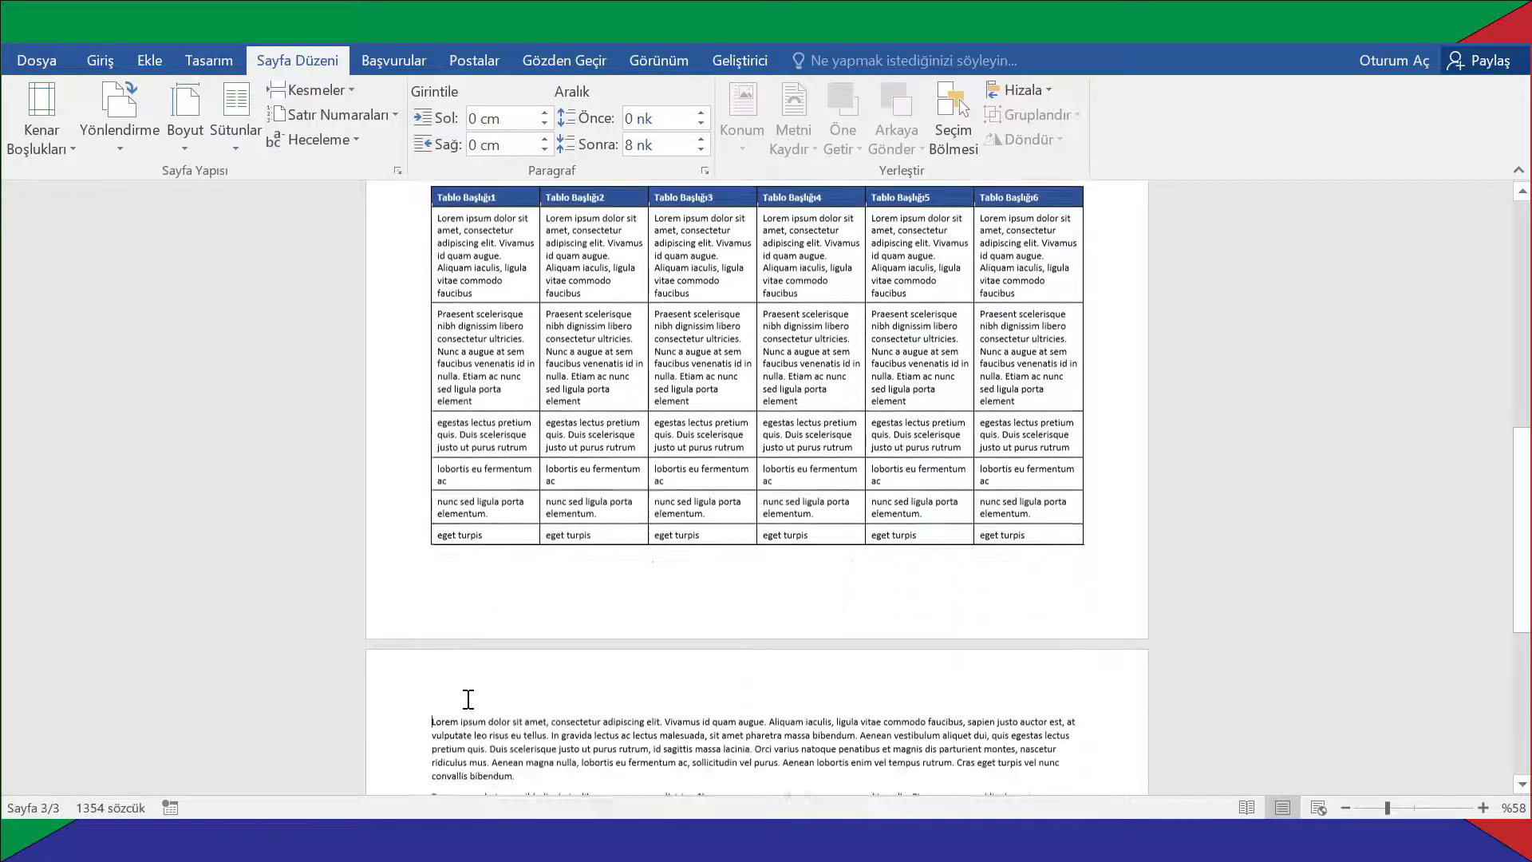
scroll(454, 351, "up", 6)
triple_click(955, 414)
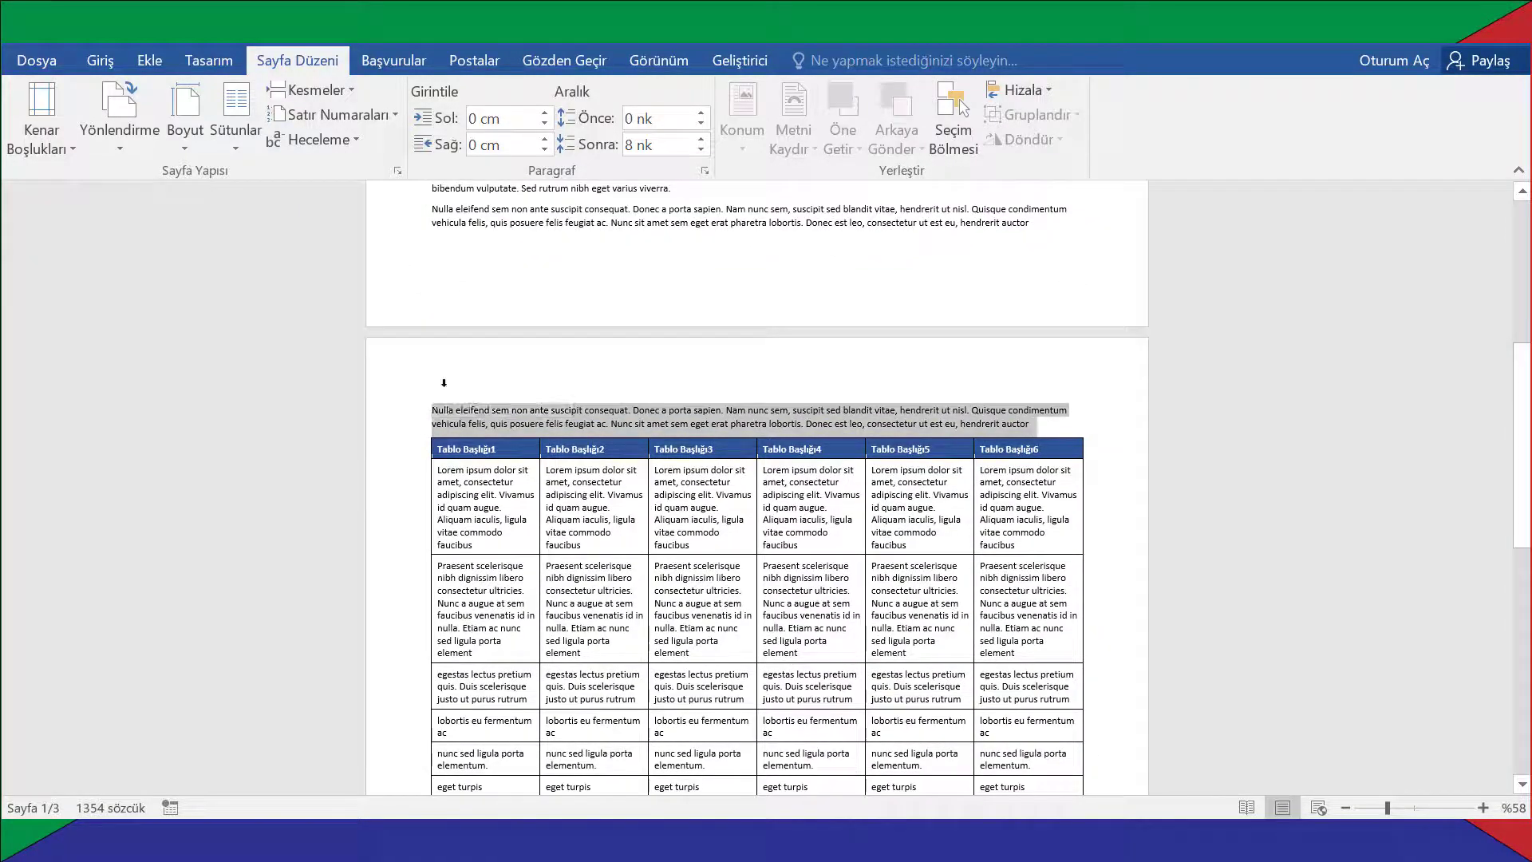
key("Delete")
scroll(541, 589, "down", 5)
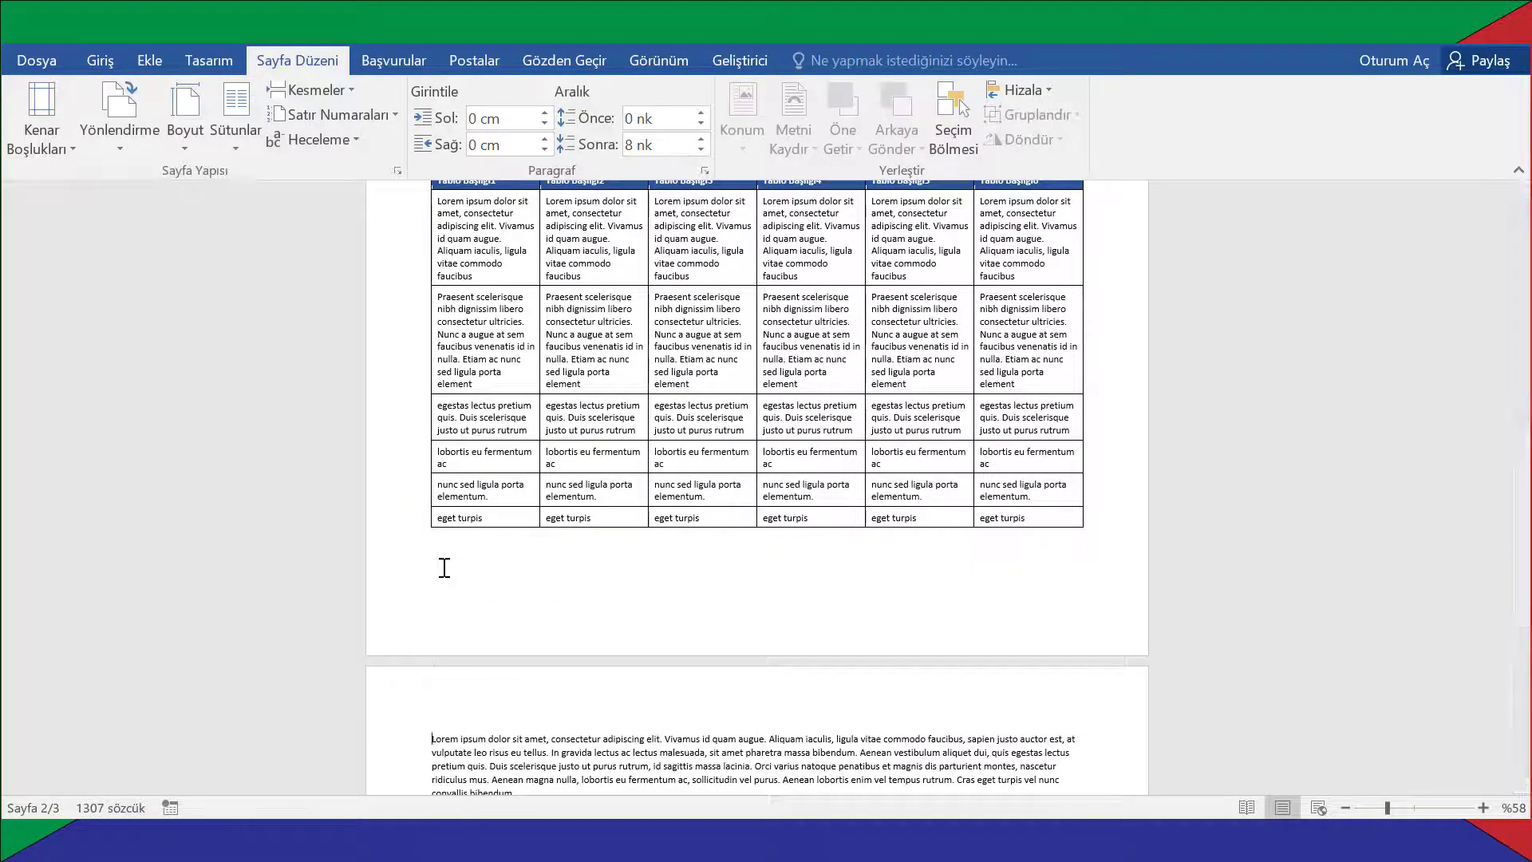
scroll(503, 519, "down", 3, "ctrl")
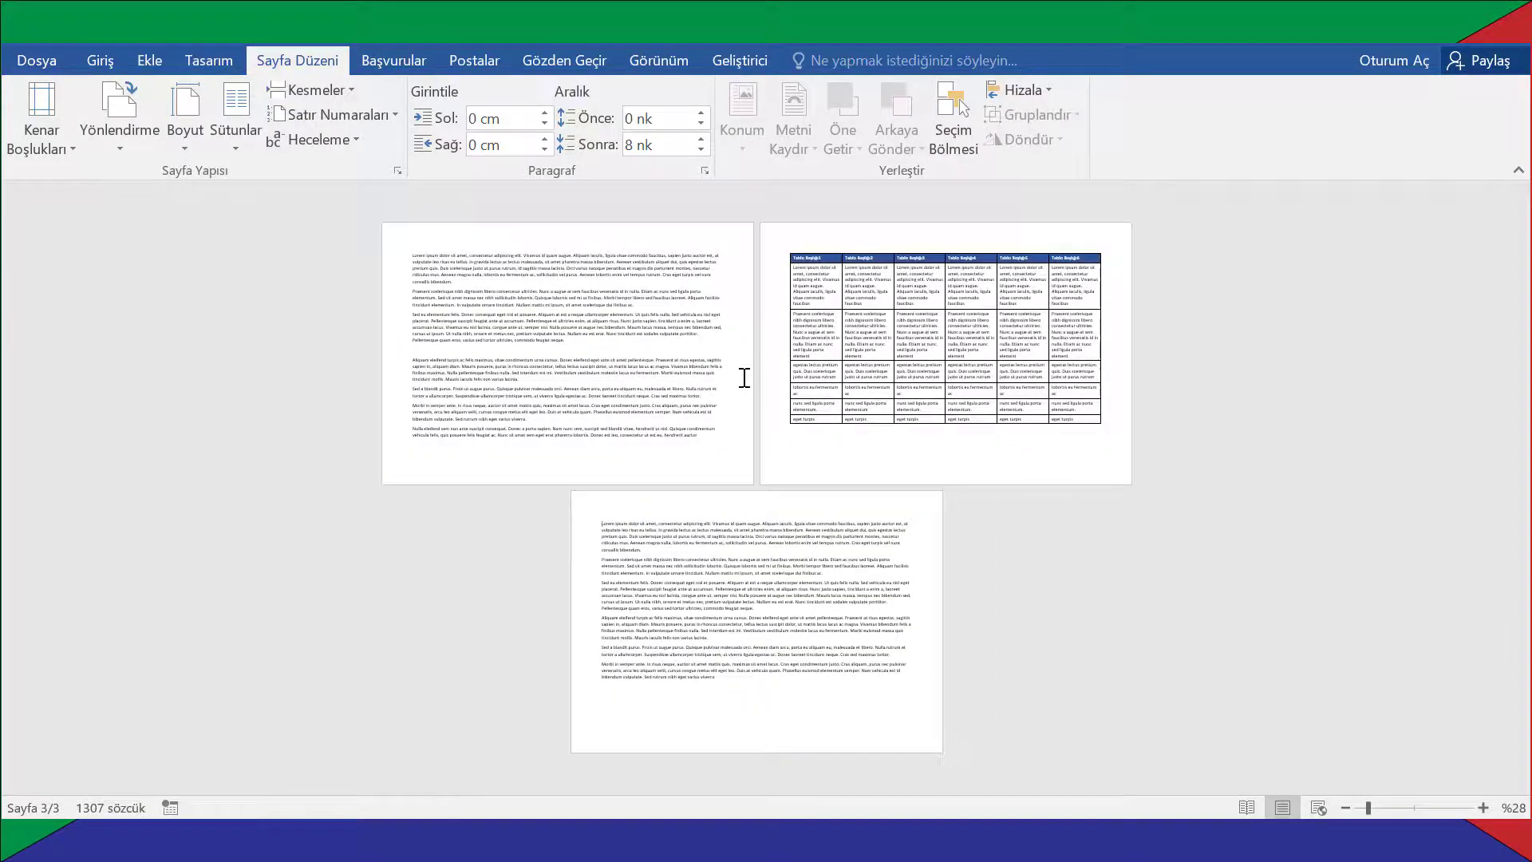
key("ctrl+z")
key("ctrl+z")
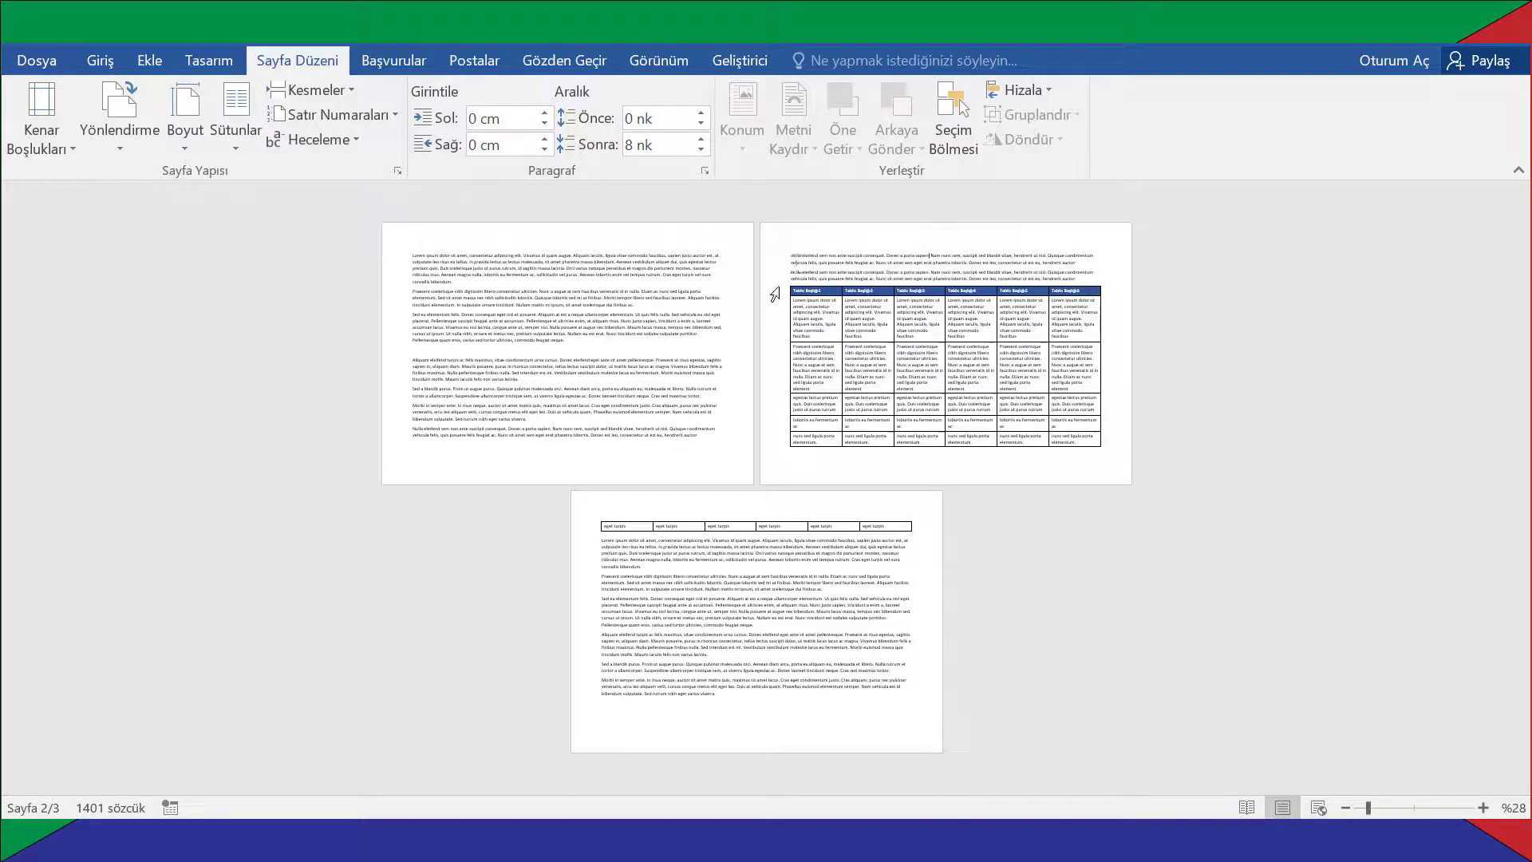
scroll(796, 292, "up", 4, "ctrl")
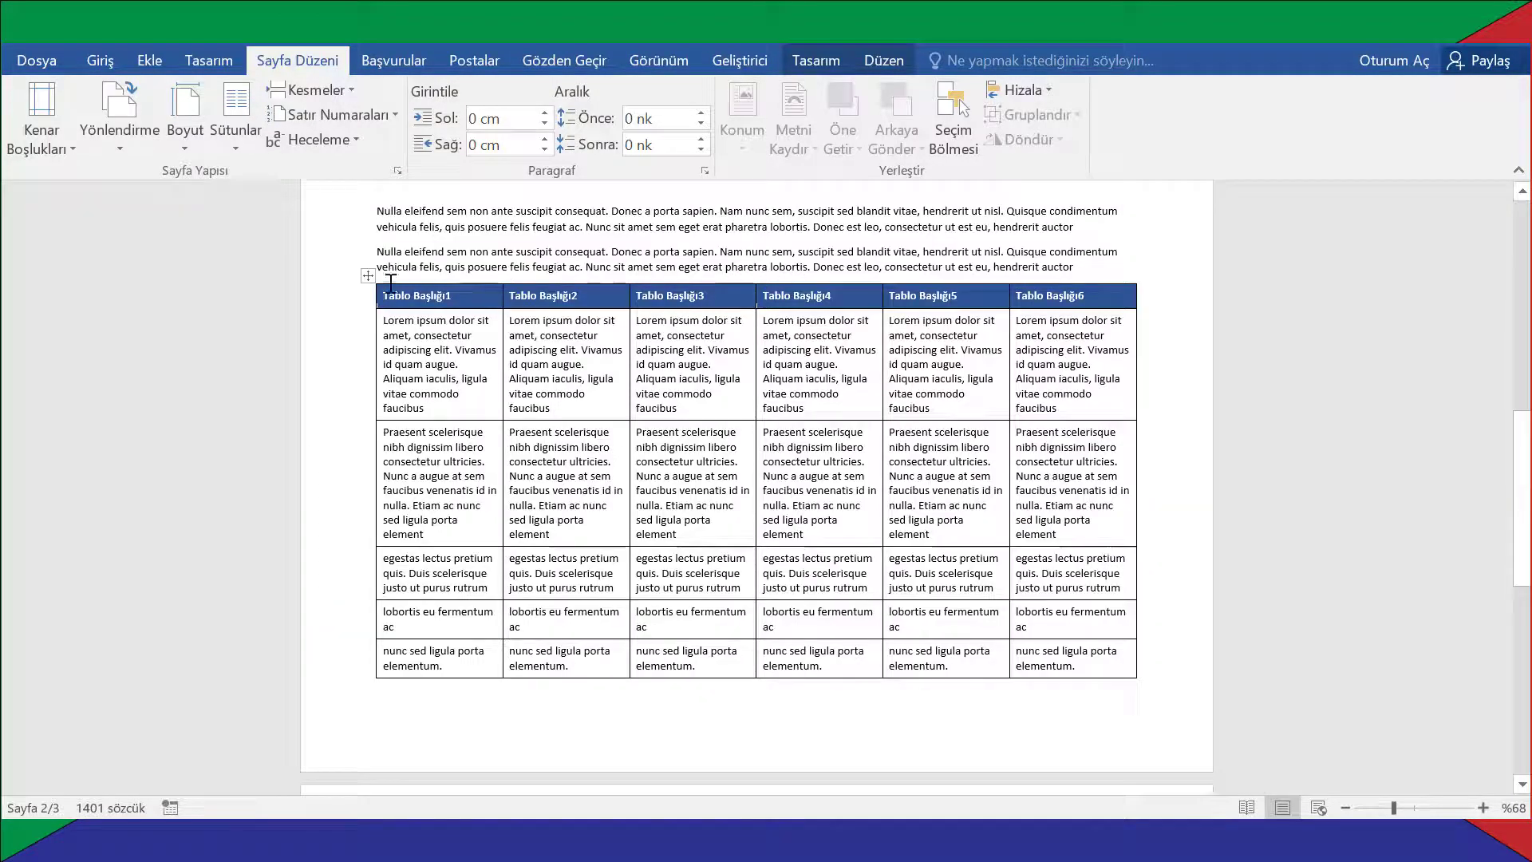
Apply Pencereye Otomatik Sığdır so the six-column table spans the page width
right_click(367, 275)
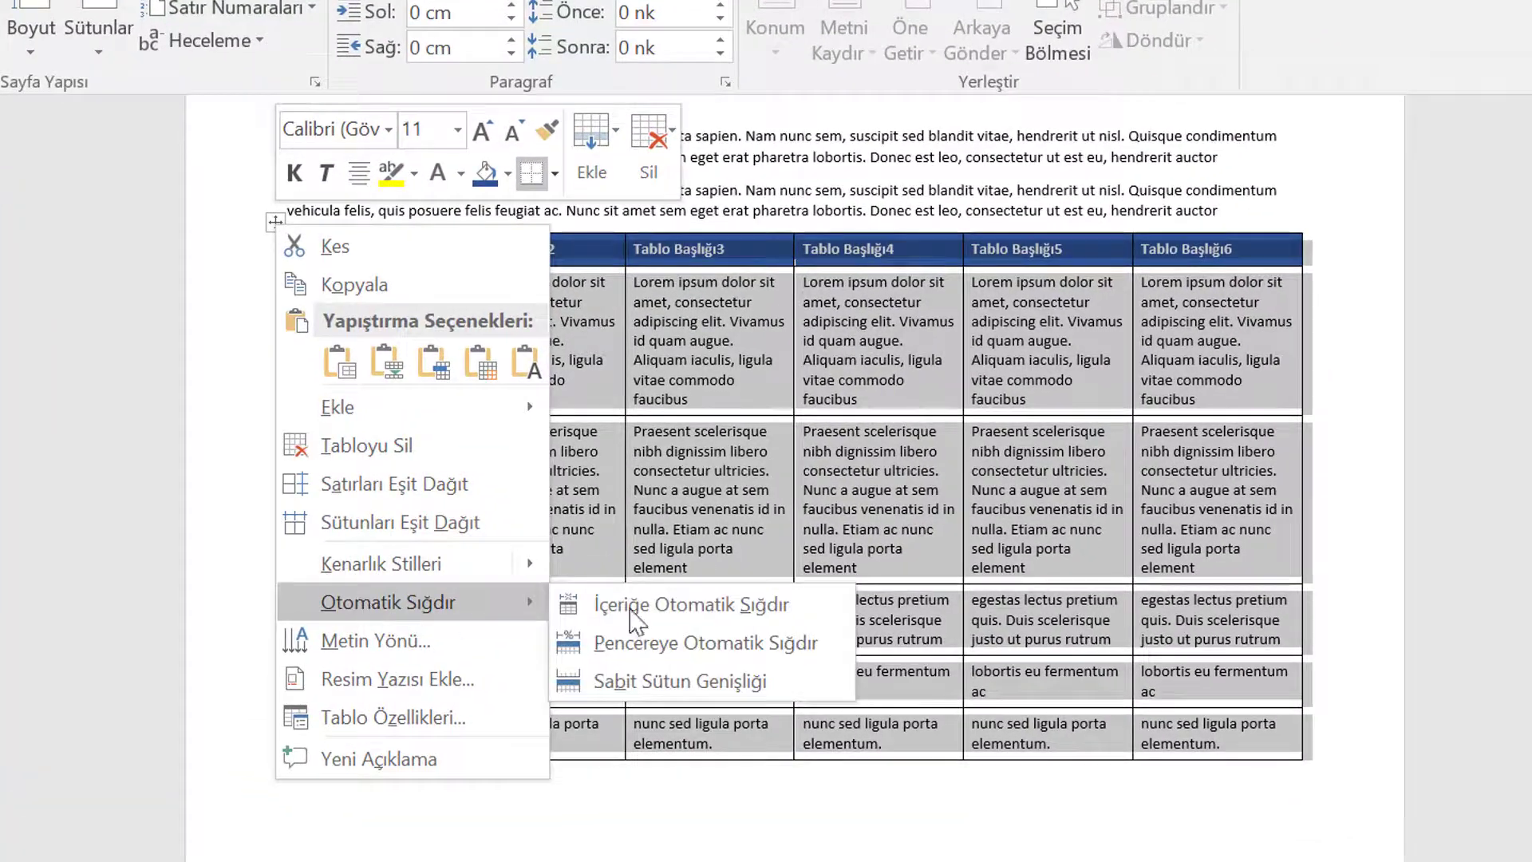
mouse_move(387, 601)
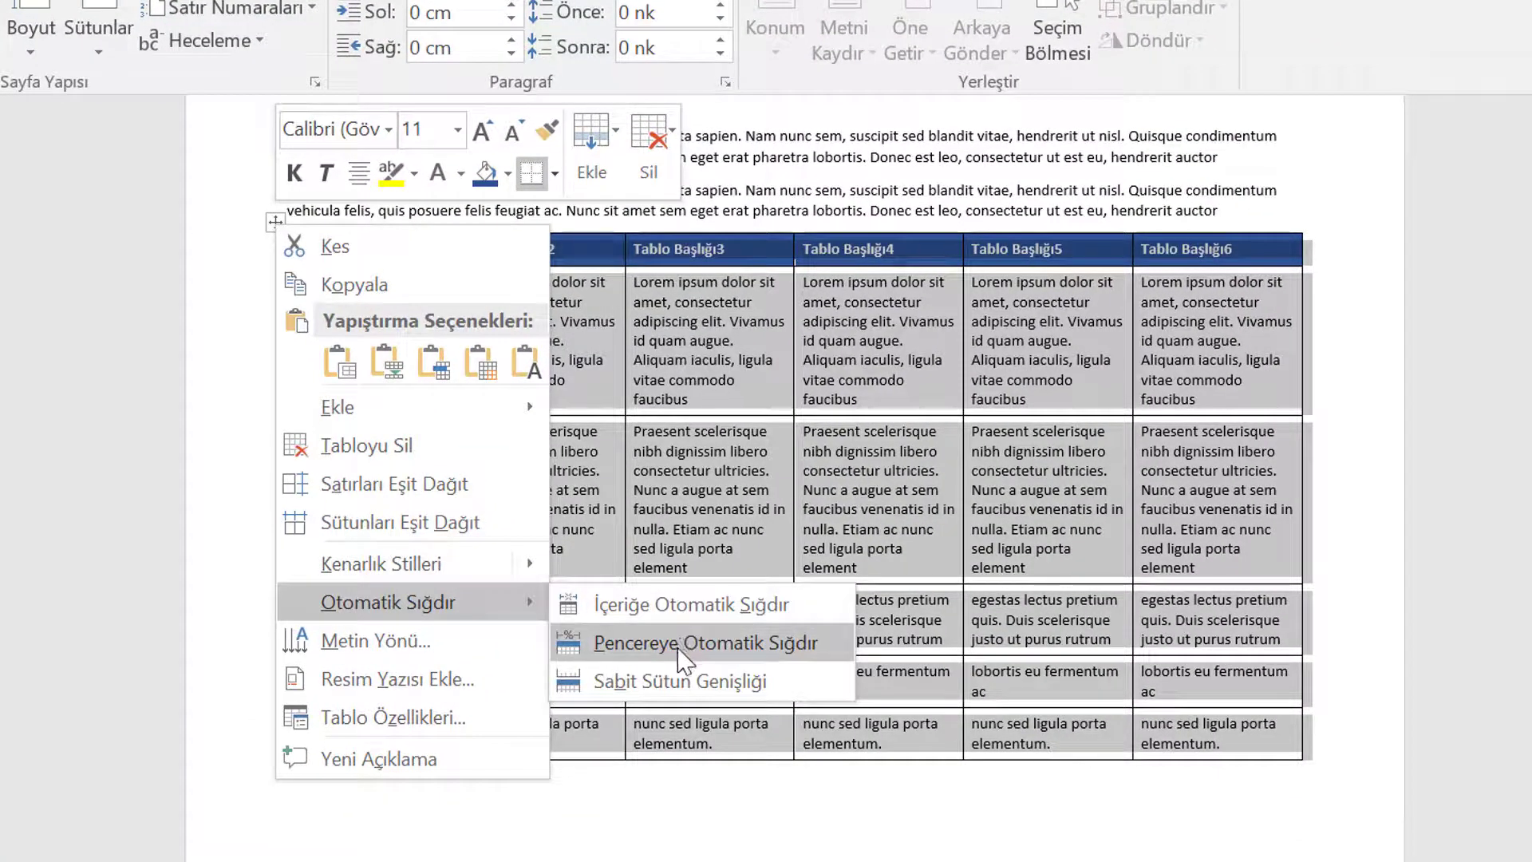
left_click(675, 642)
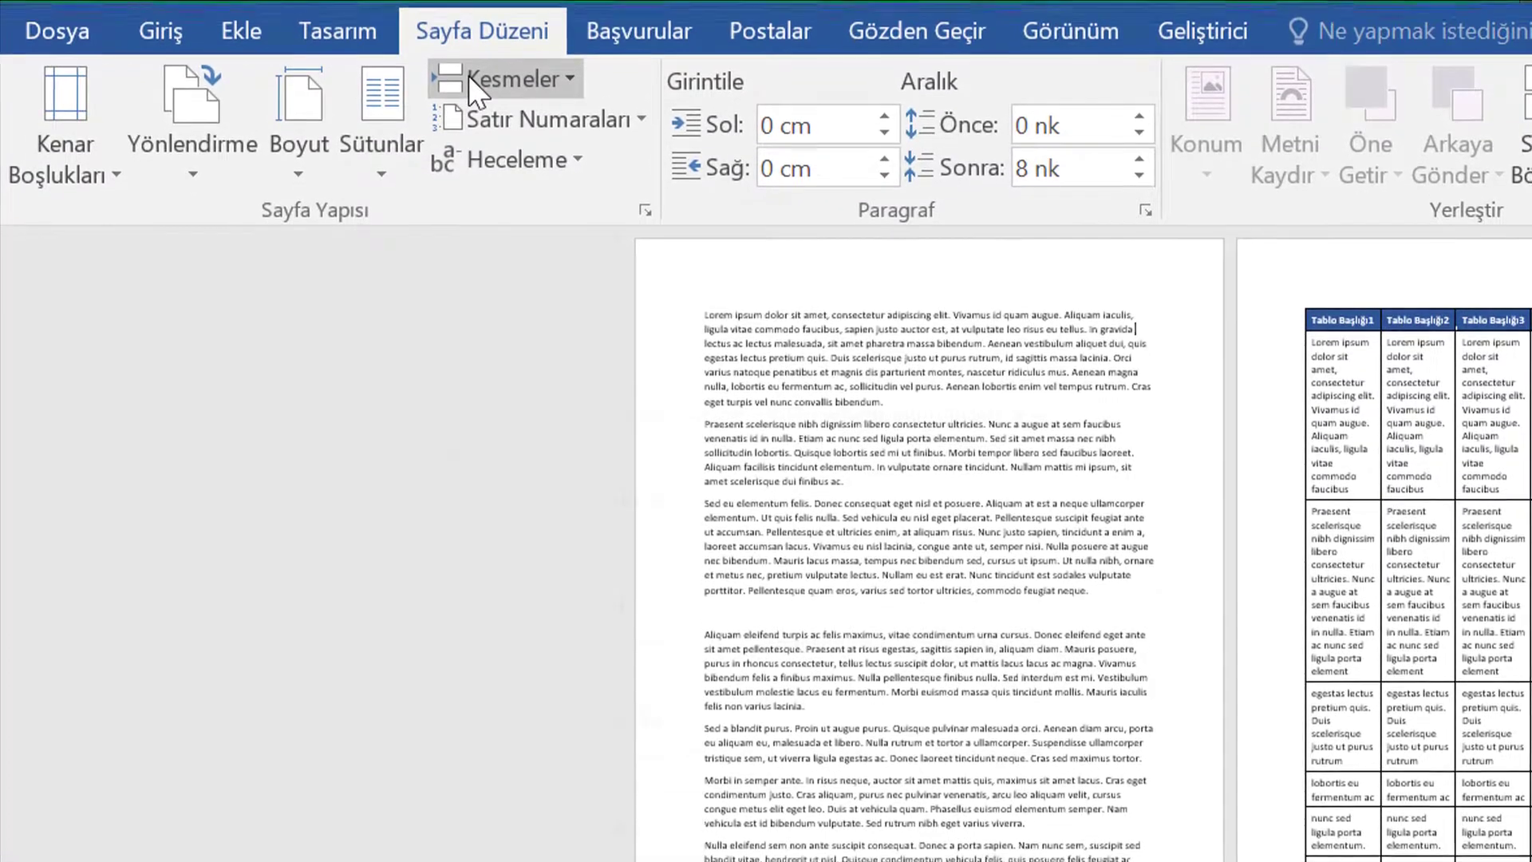
Insert a Sonraki Sayfa (next page) section break from the Kesmeler list
left_click(470, 75)
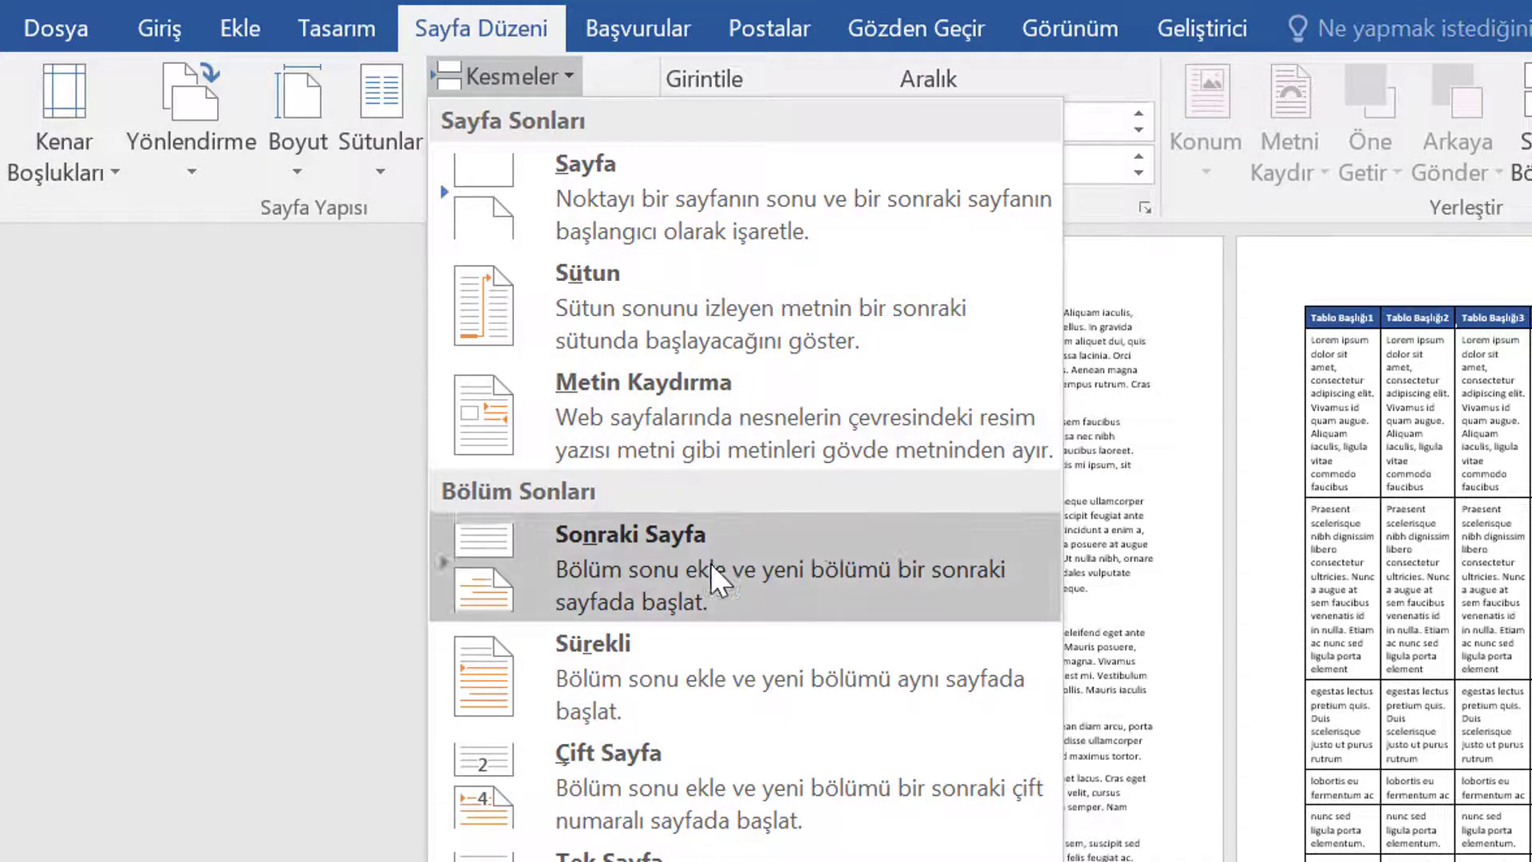
left_click(712, 764)
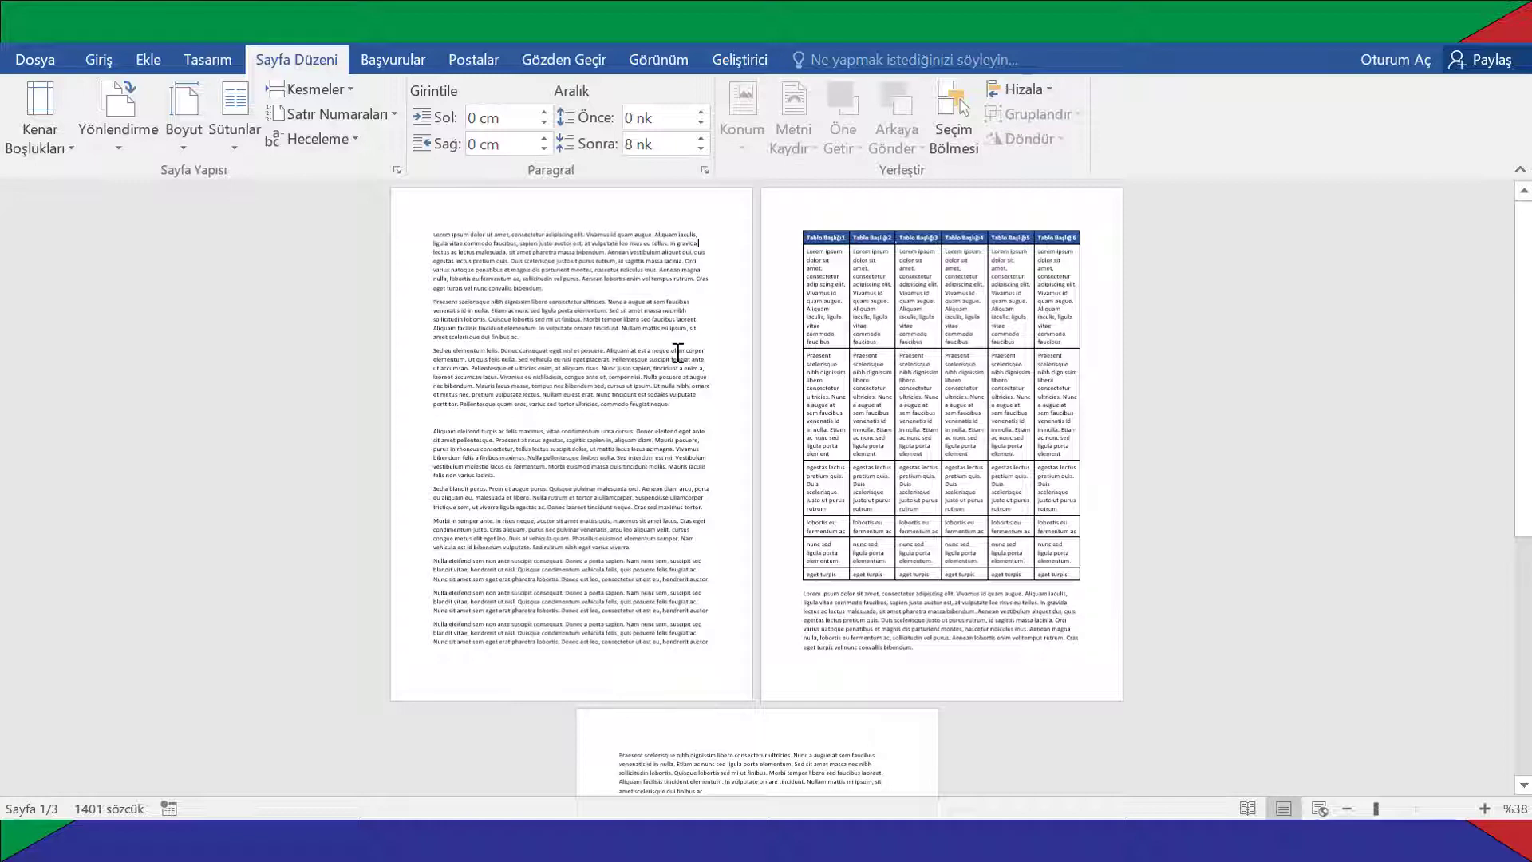
scroll(677, 351, "down", 2)
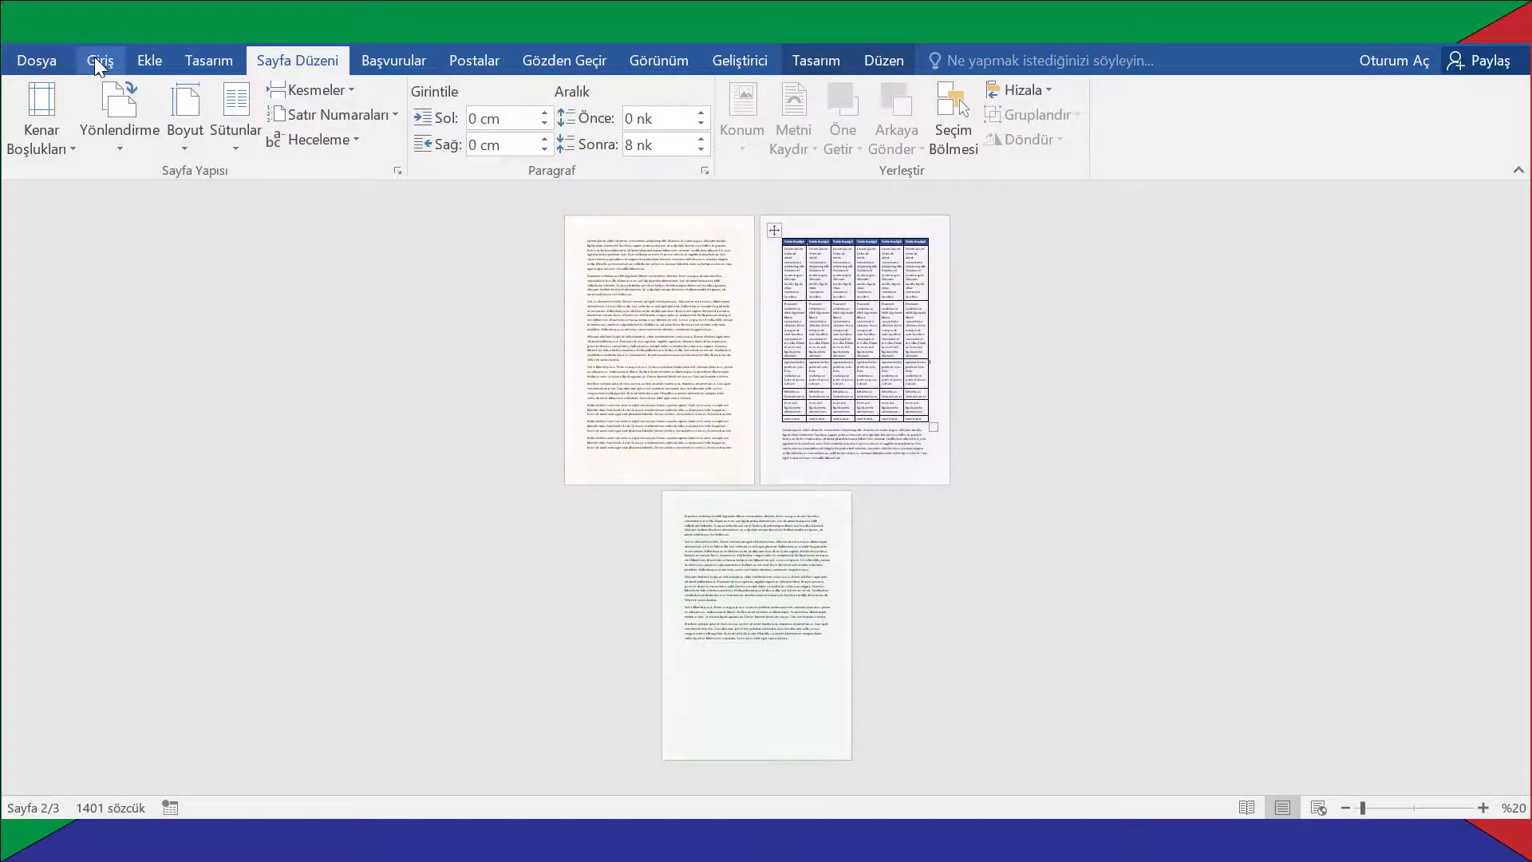
Turn on Tümünü Göster (¶) and scroll through to check the paragraph and space marks
left_click(95, 57)
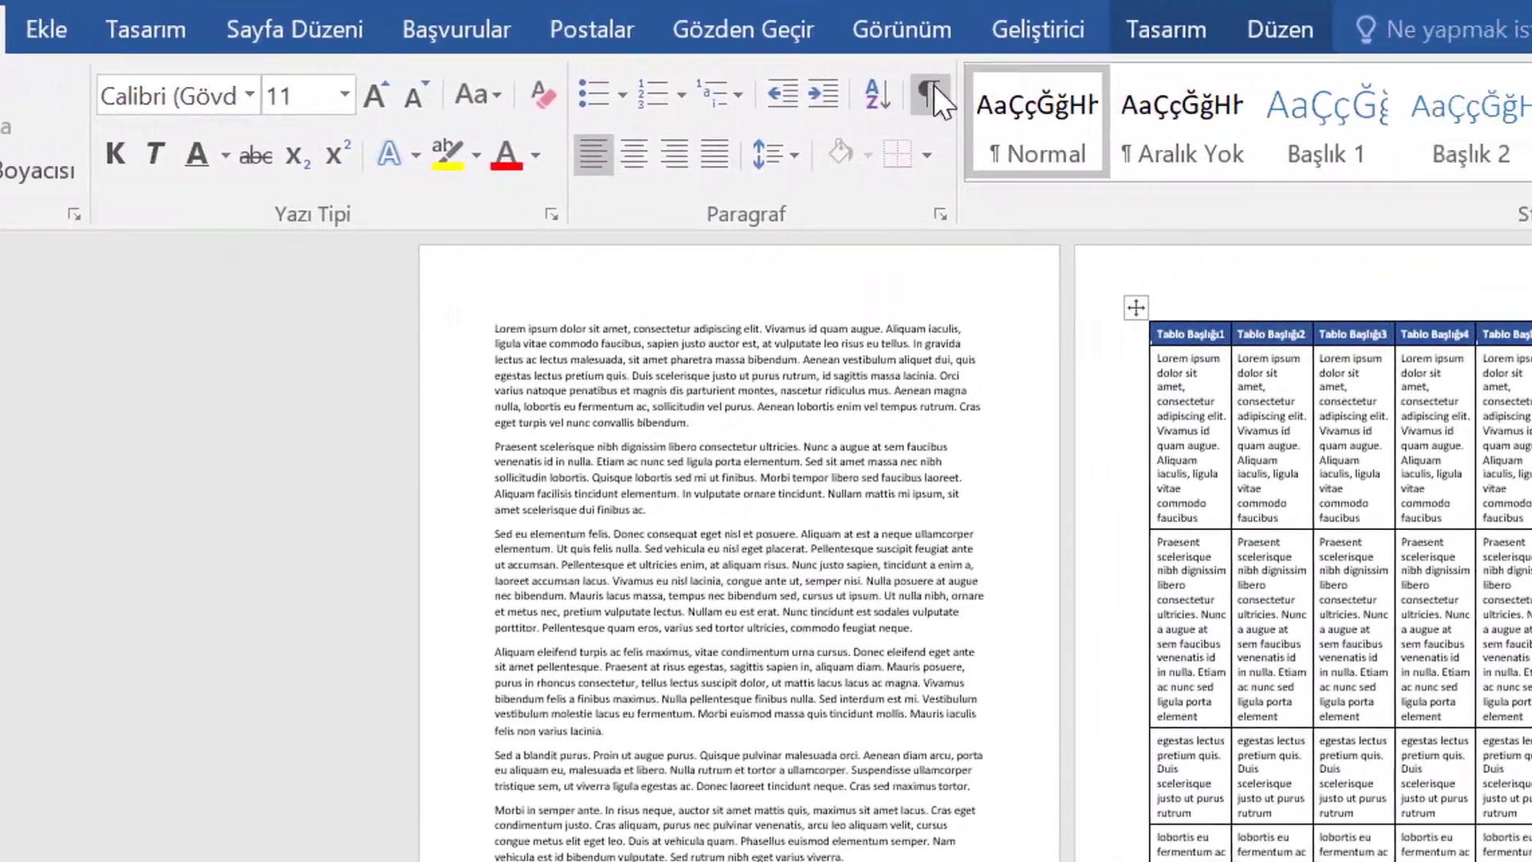
left_click(888, 93)
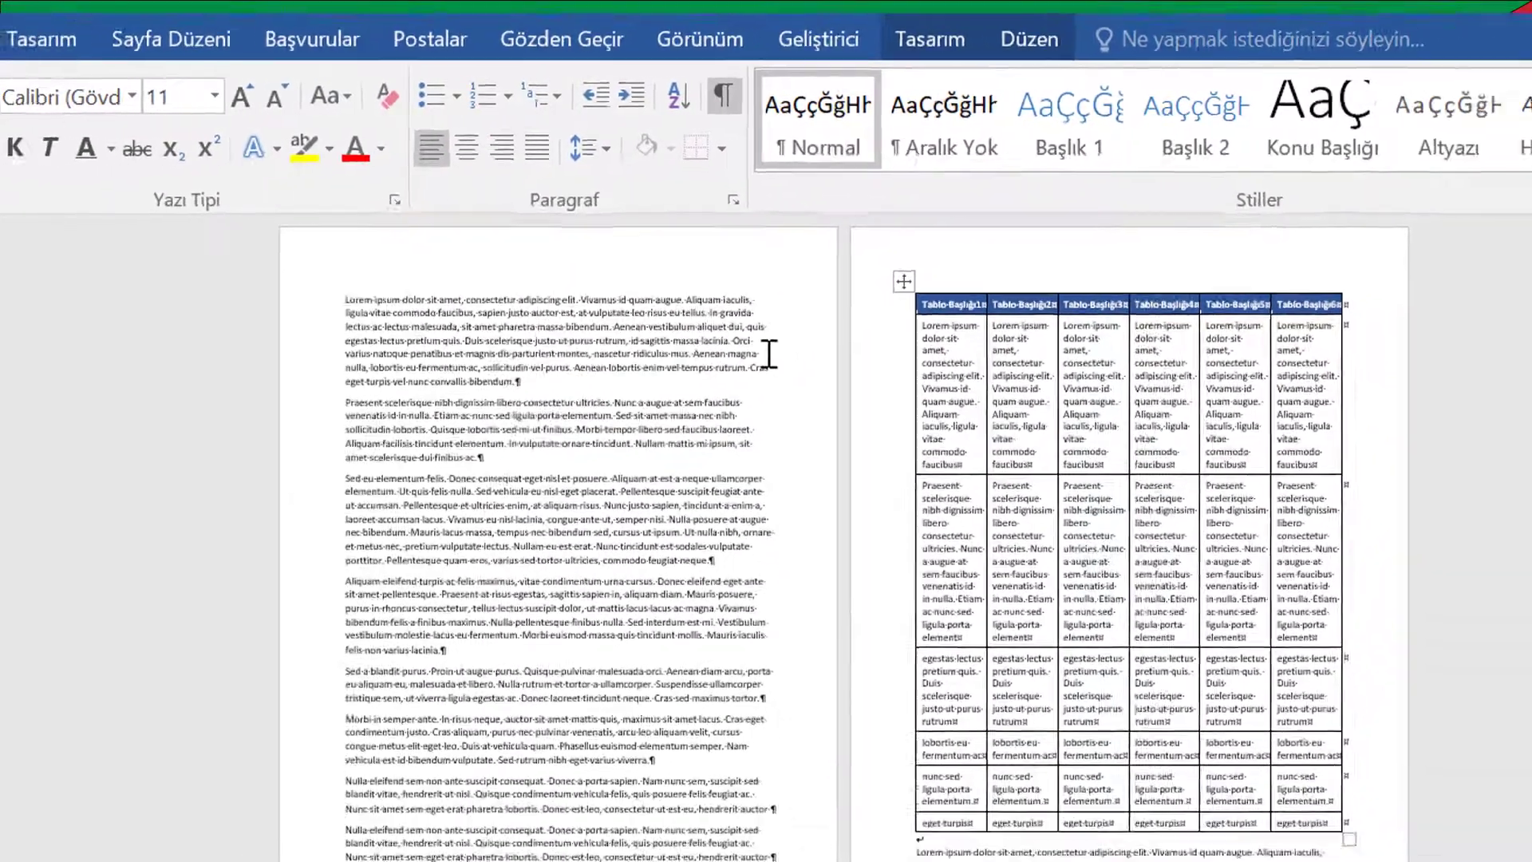
scroll(708, 277, "down", 5)
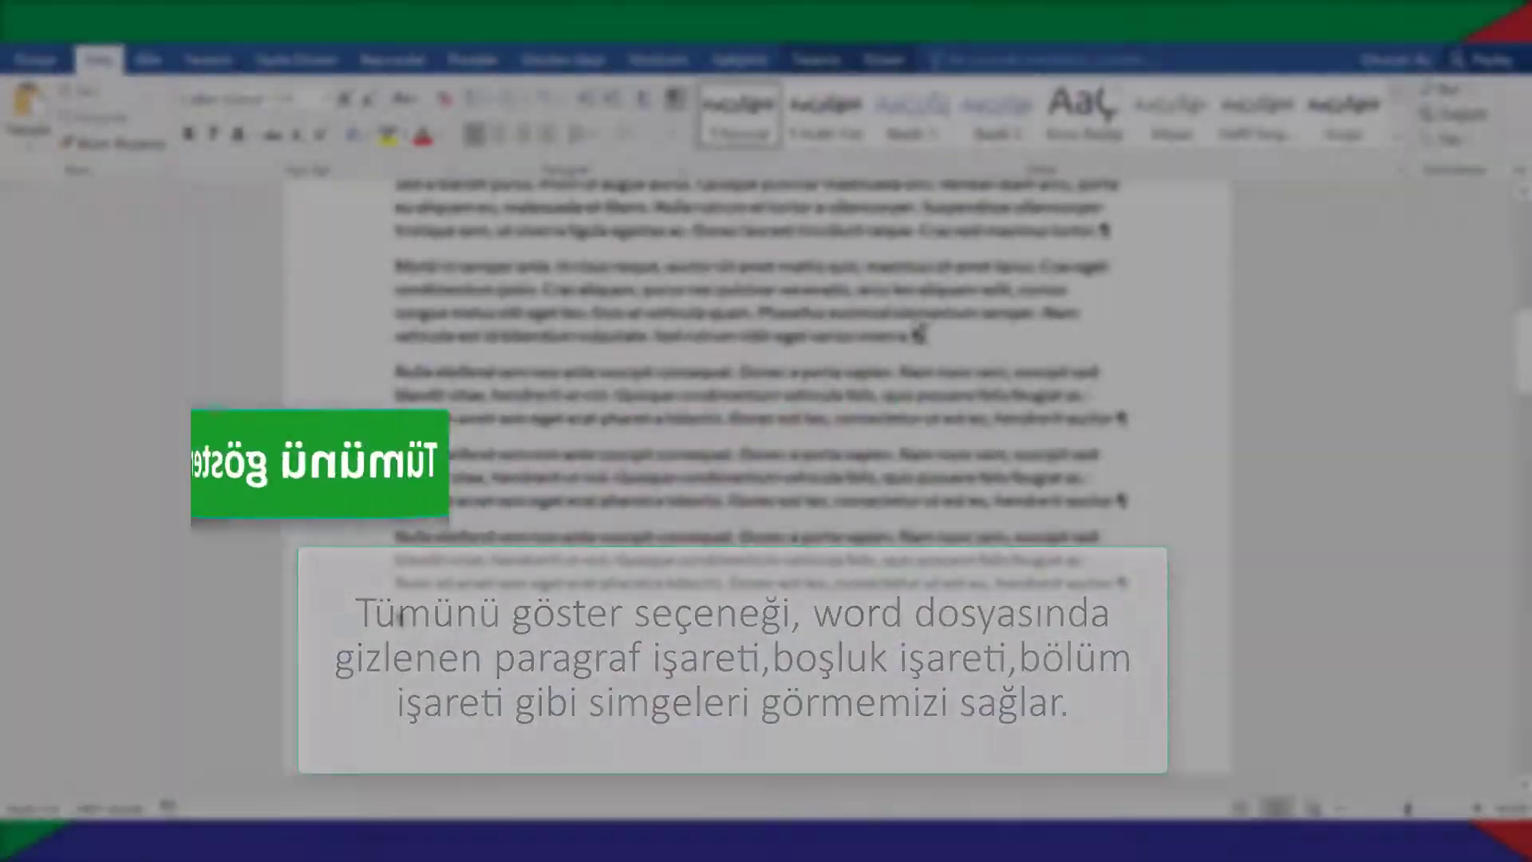
scroll(912, 338, "down", 5)
scroll(912, 337, "down", 5)
scroll(912, 337, "down", 5)
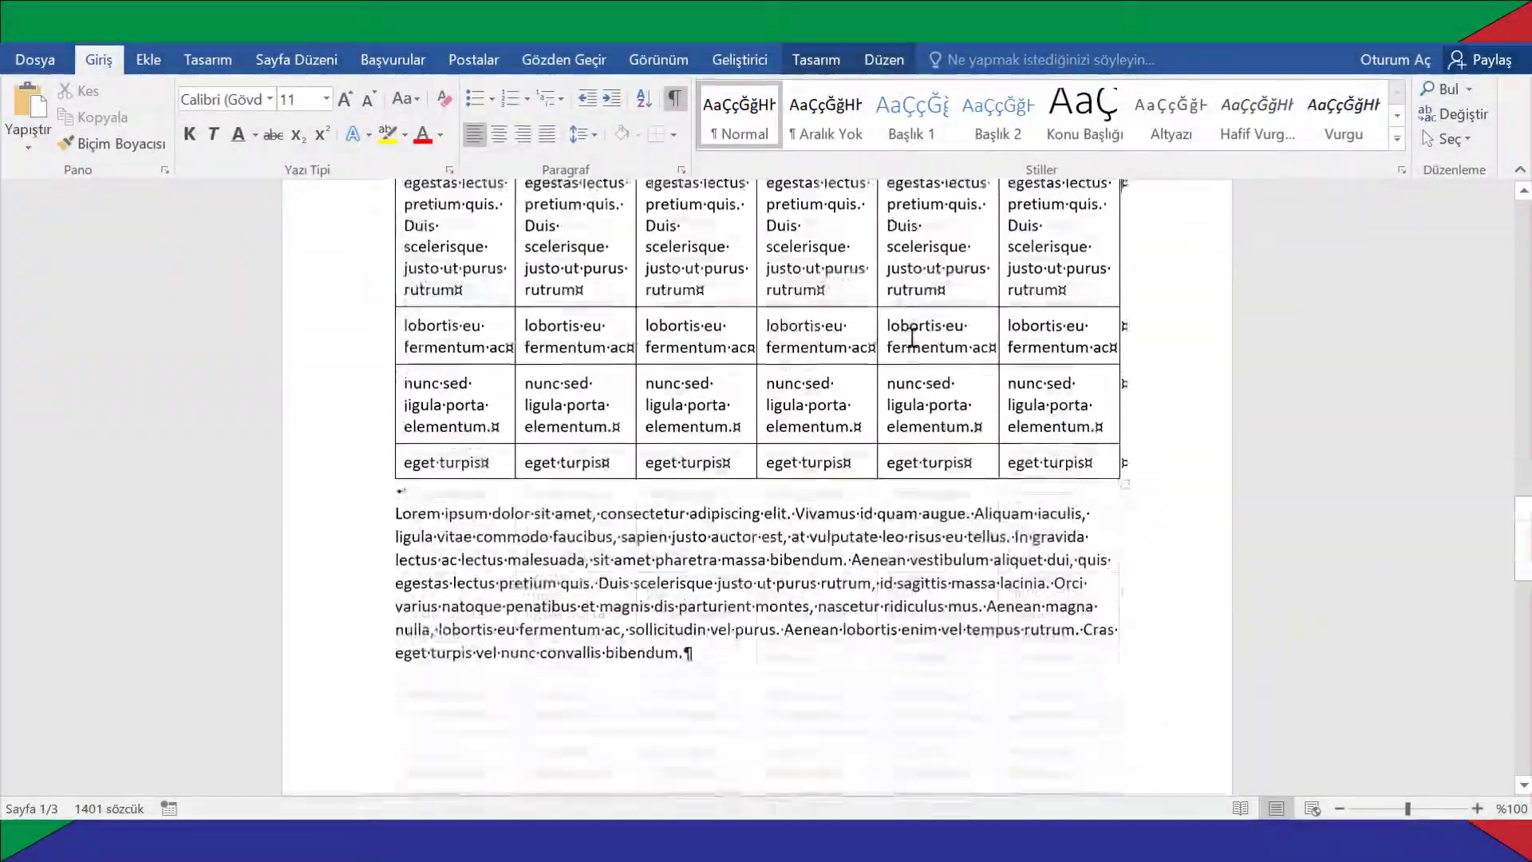
scroll(912, 337, "down", 5)
scroll(912, 337, "down", 5)
scroll(912, 337, "up", 2)
scroll(912, 337, "up", 5)
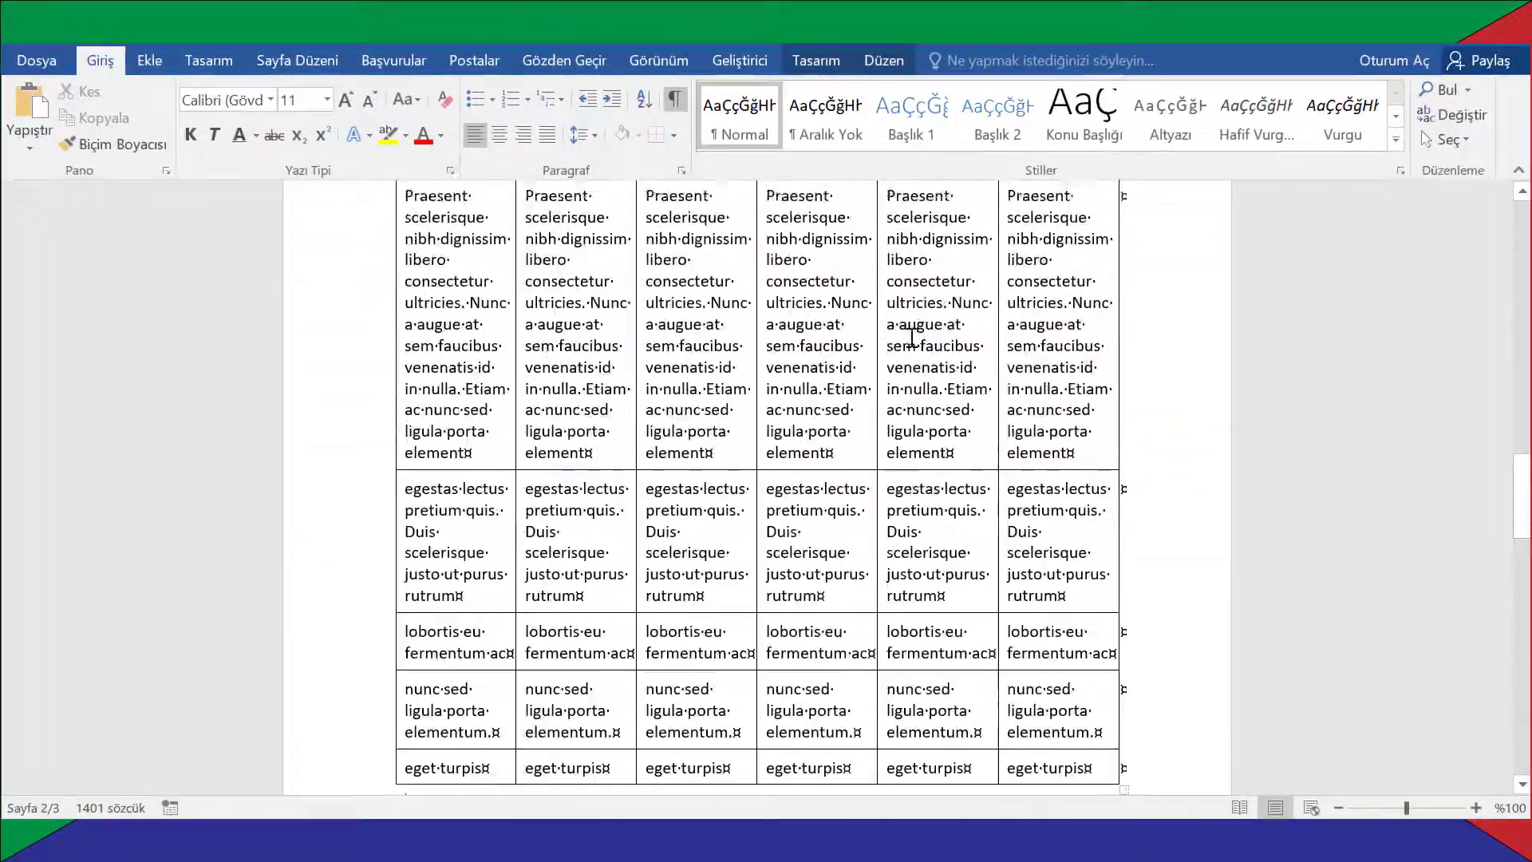
scroll(912, 338, "up", 5)
scroll(912, 338, "up", 5)
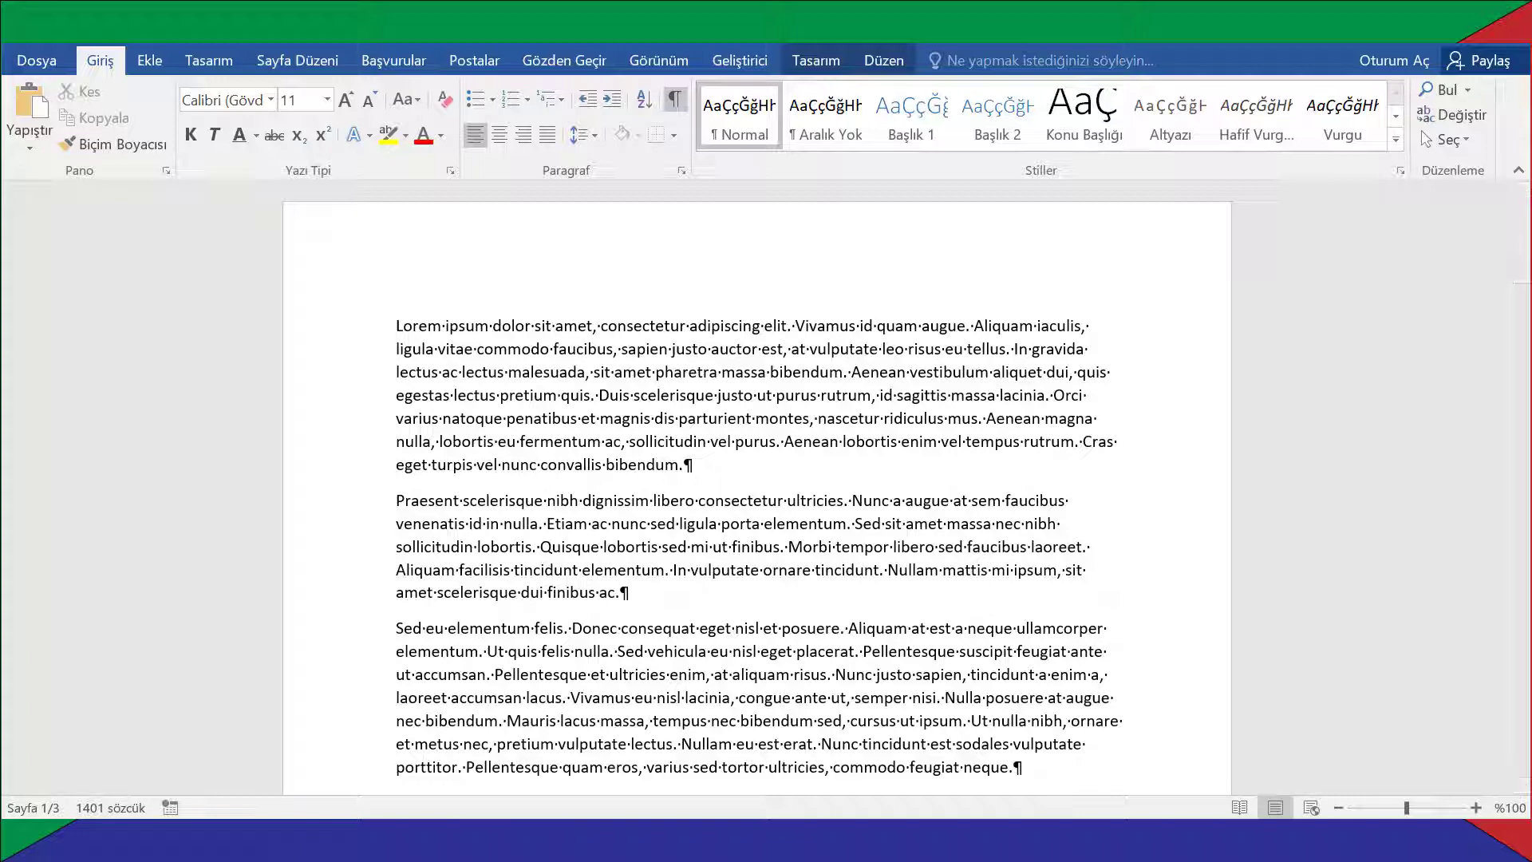
Insert a next-page section break after the last 'Nulla eleifend…' paragraph, before the table
left_click(296, 60)
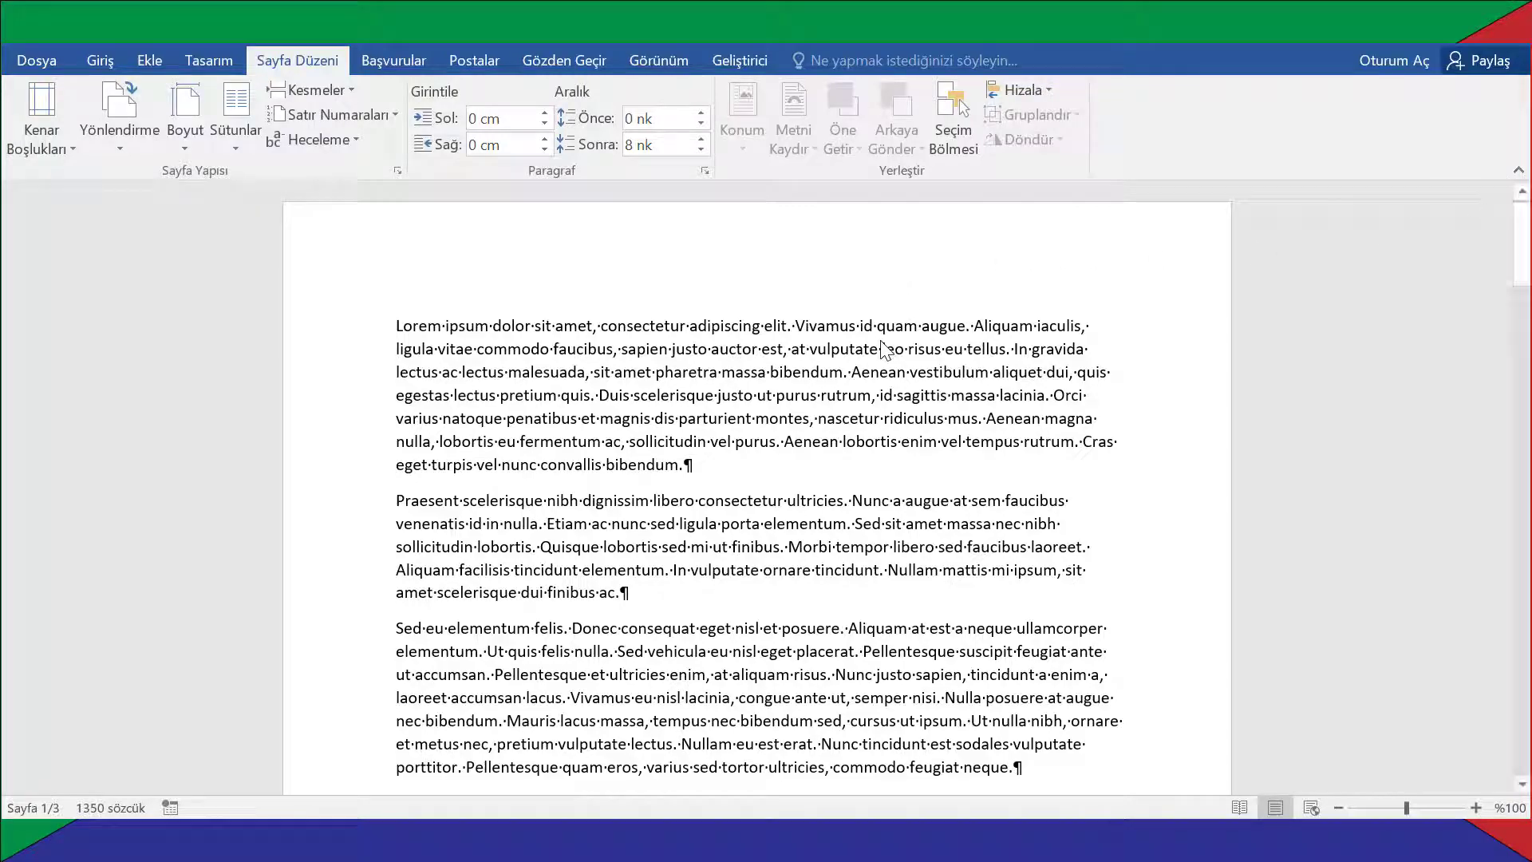
scroll(895, 345, "down", 3)
scroll(895, 345, "down", 4)
scroll(895, 345, "down", 4)
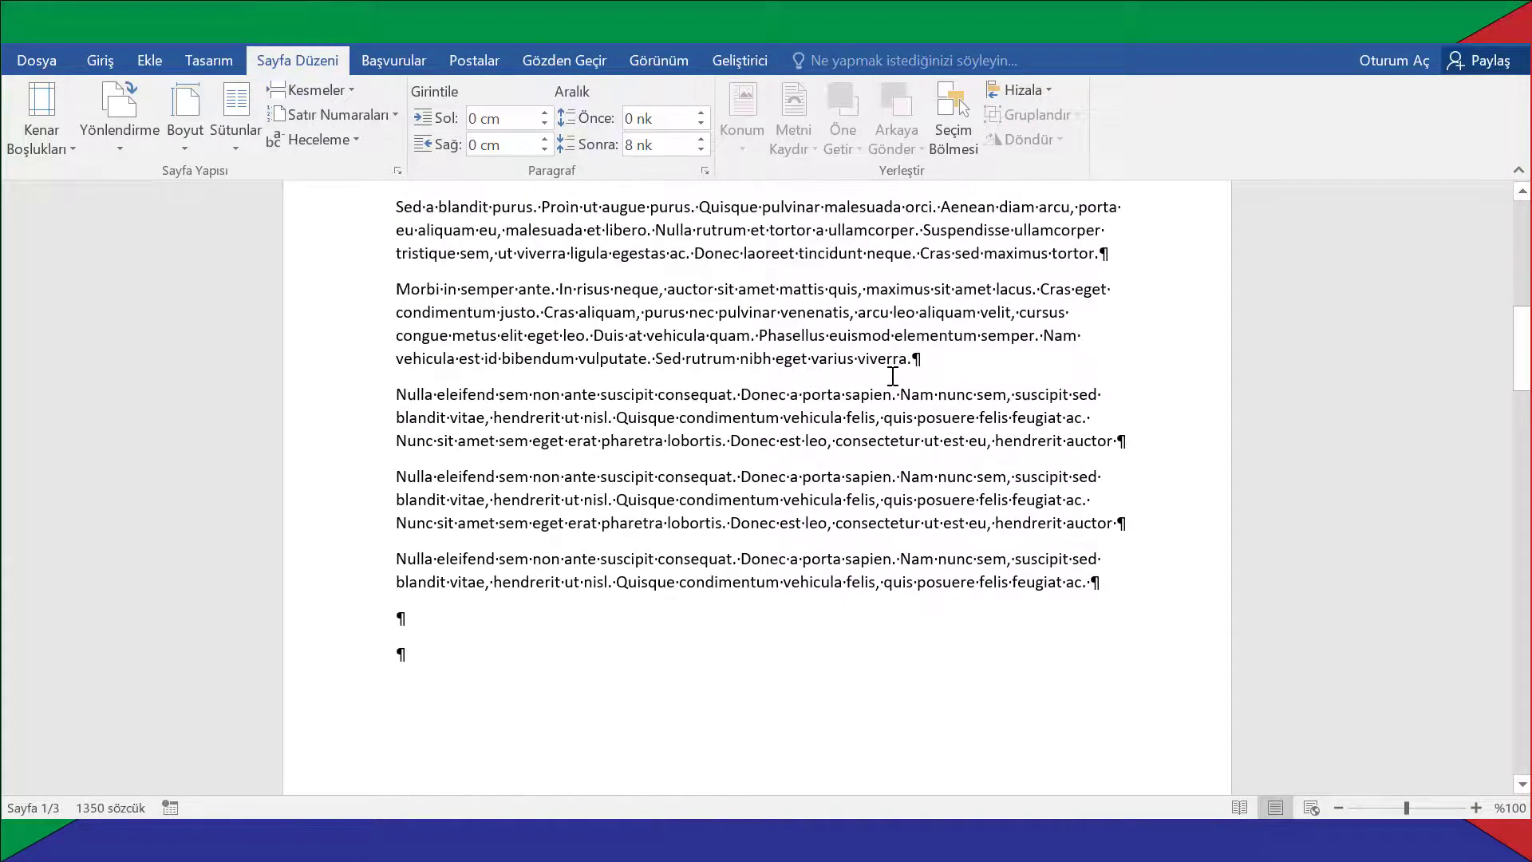
scroll(513, 572, "down", 3)
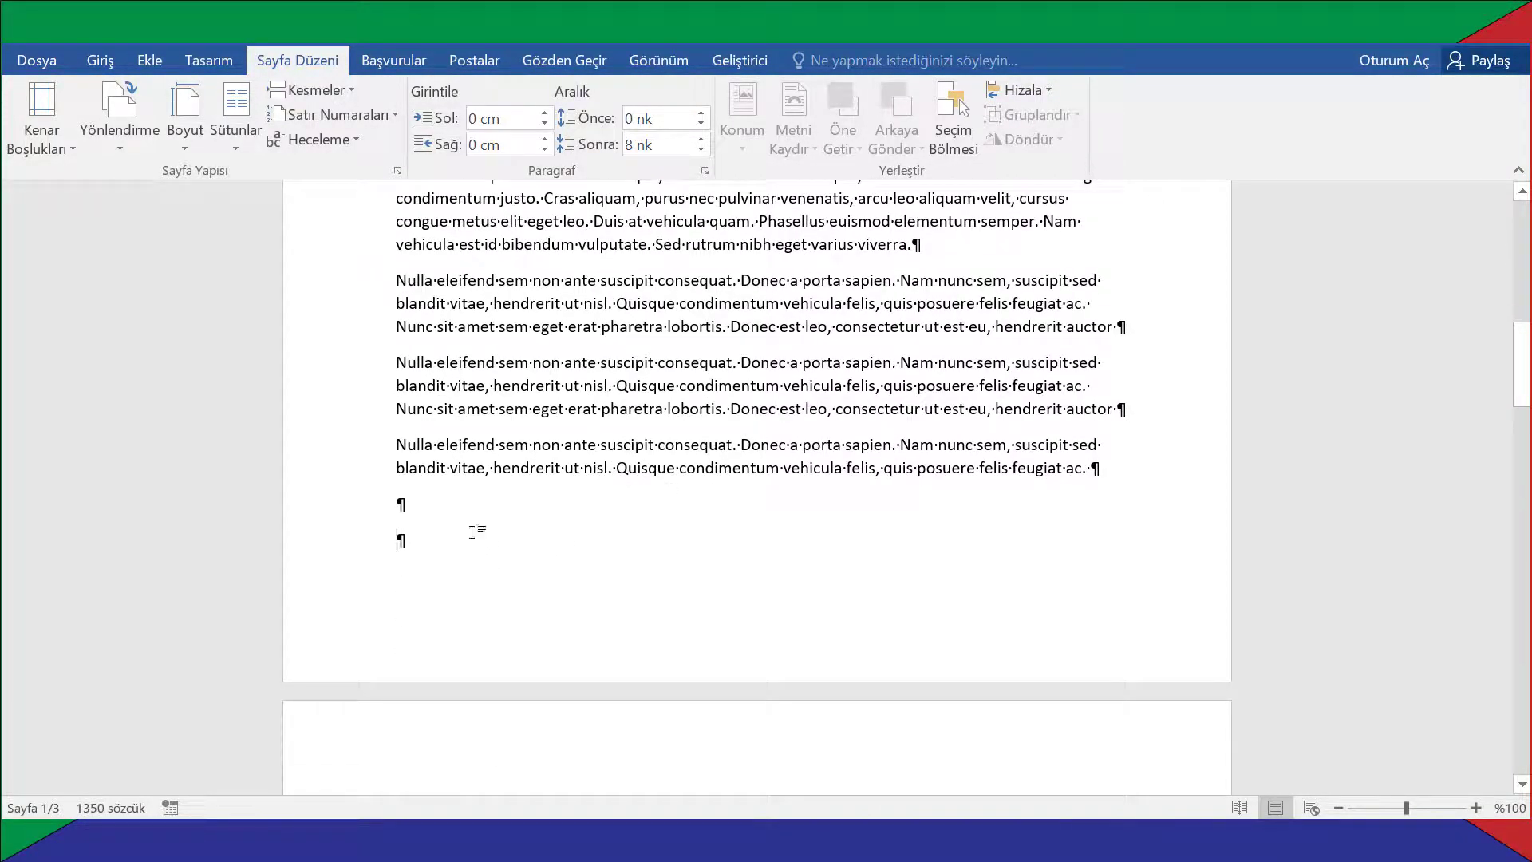
scroll(425, 550, "up", 3)
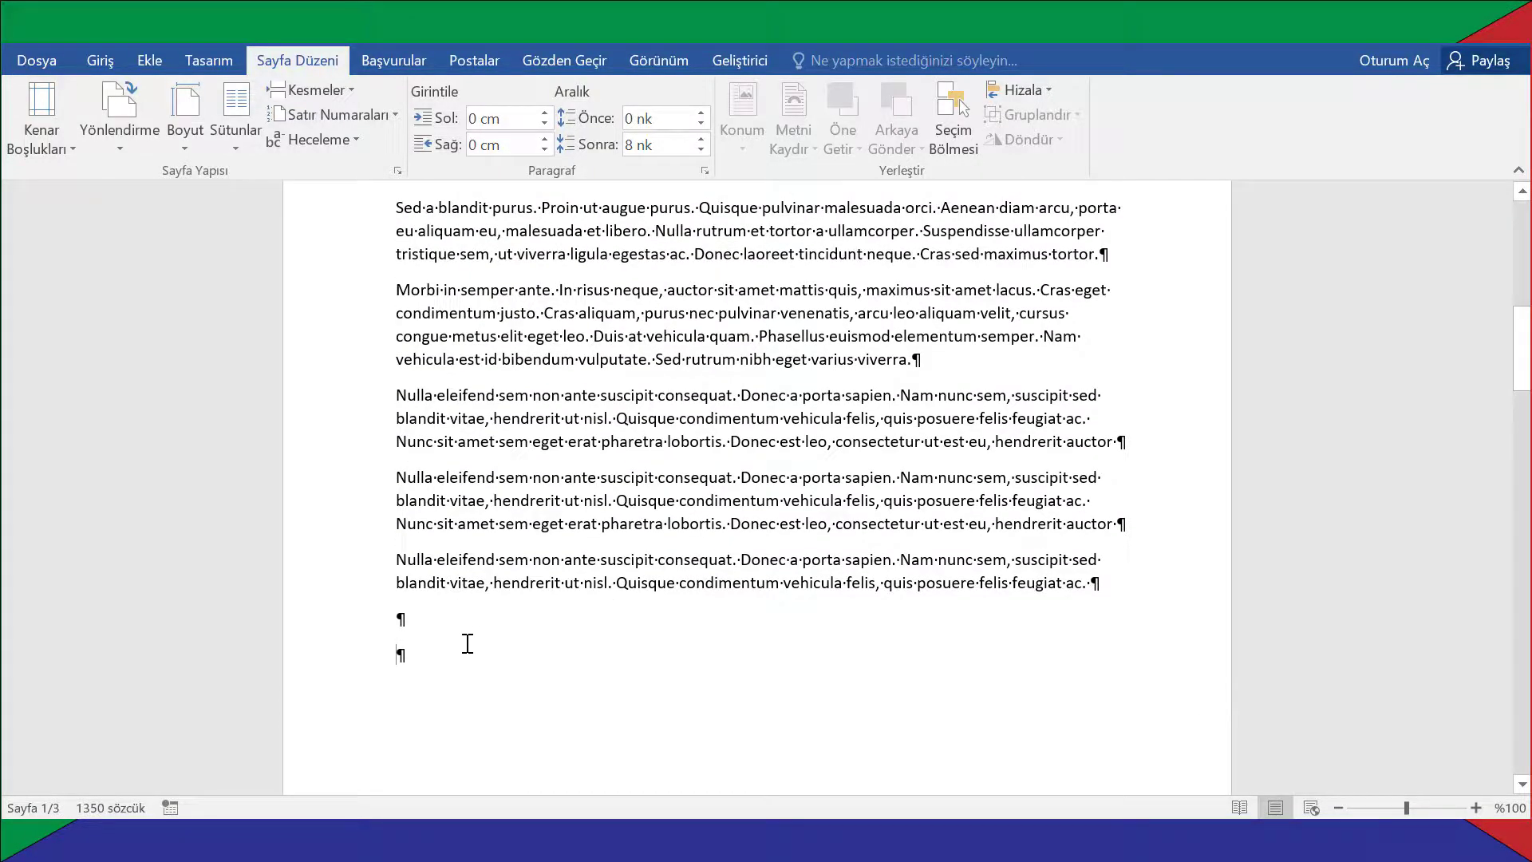
scroll(468, 643, "up", 2, "ctrl")
left_click(313, 88)
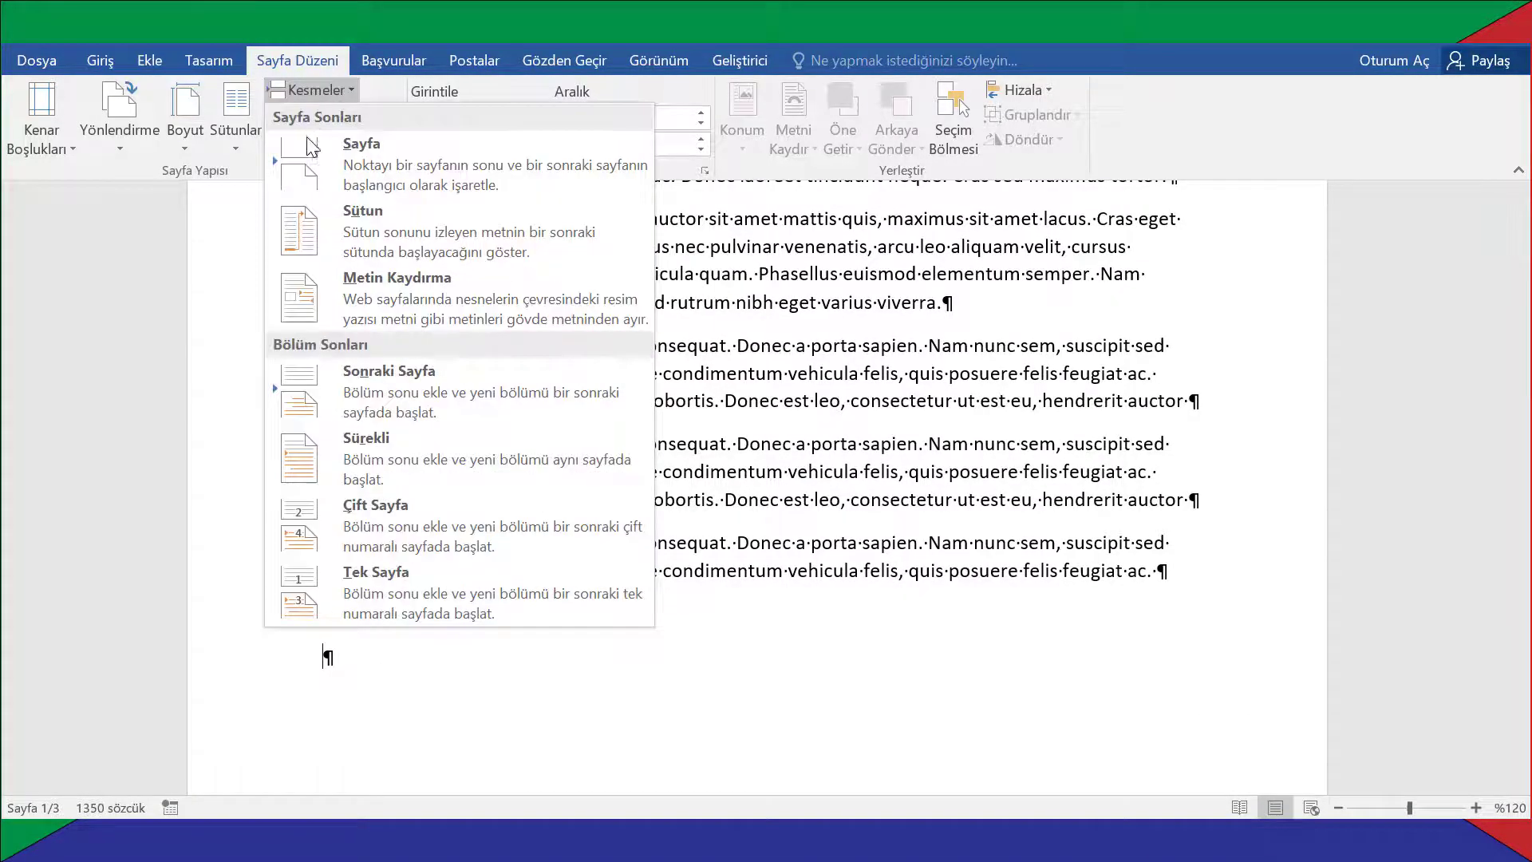
left_click(338, 399)
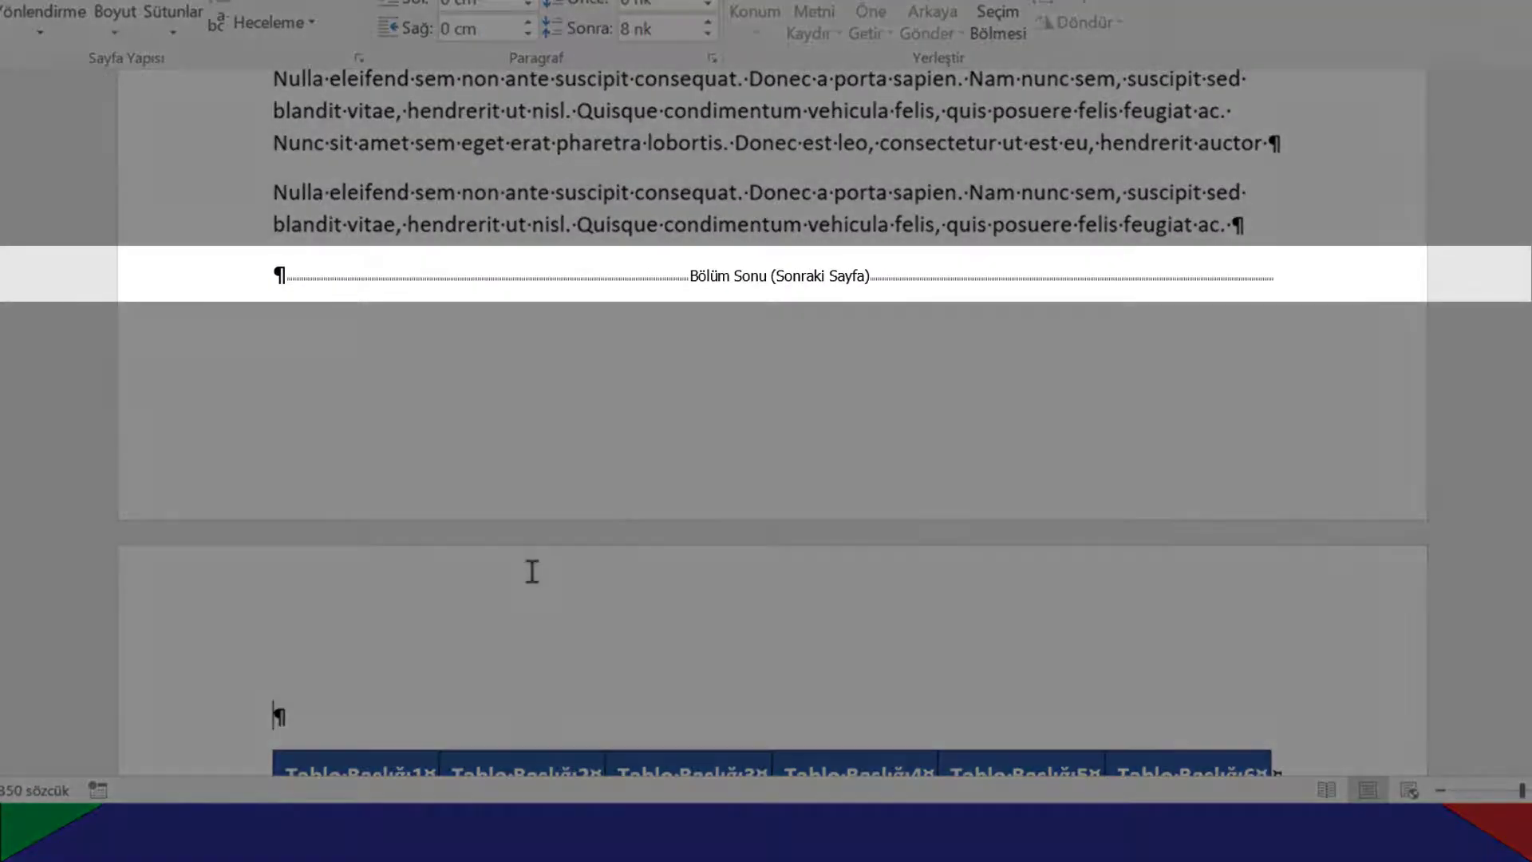
Set the table's section to landscape while the first page stays portrait
scroll(532, 571, "down", 3)
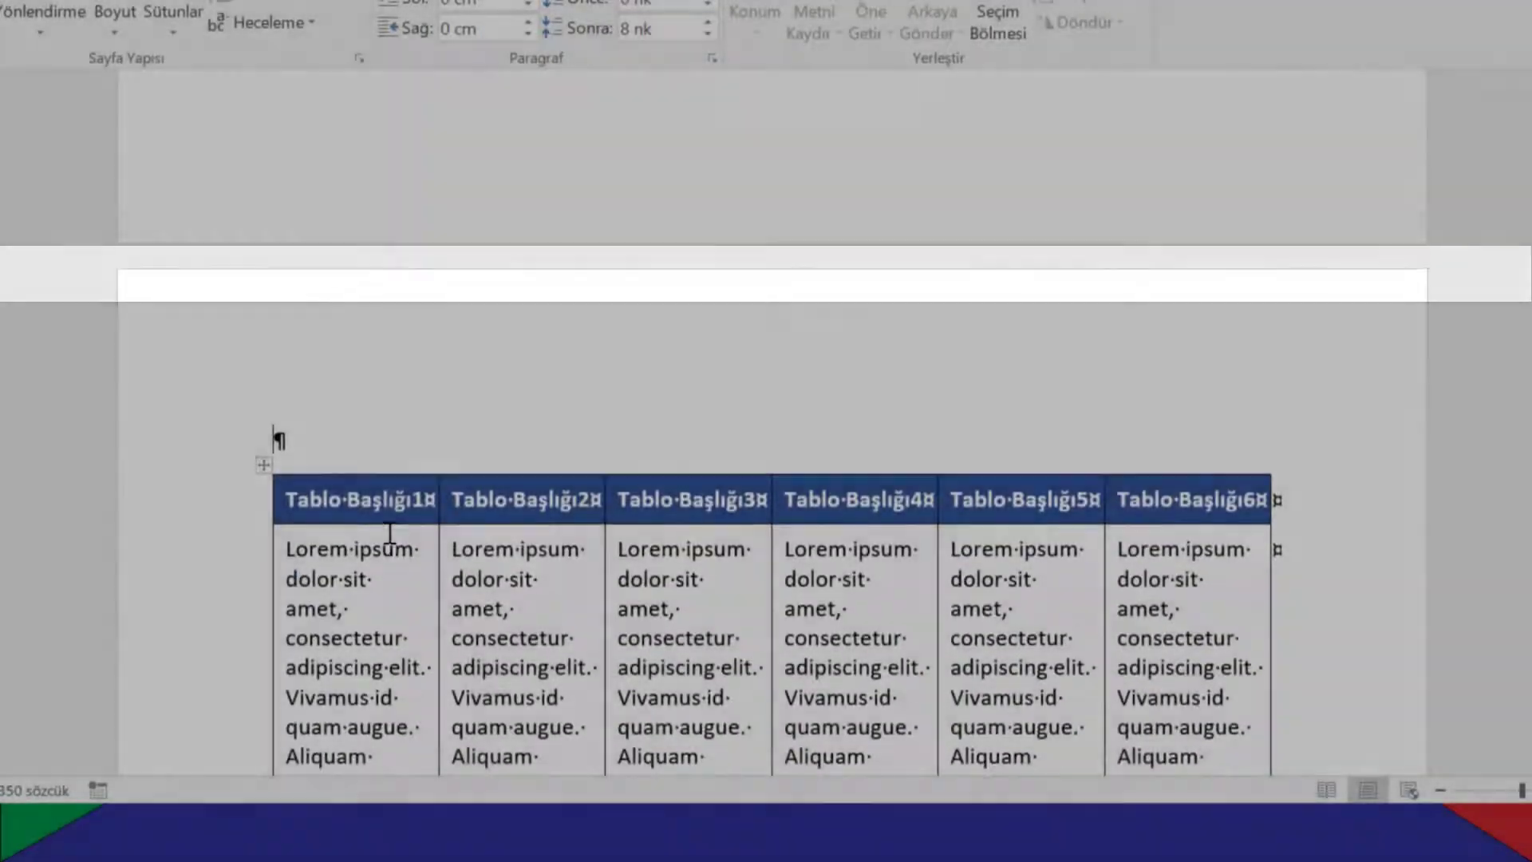
scroll(546, 405, "up", 2)
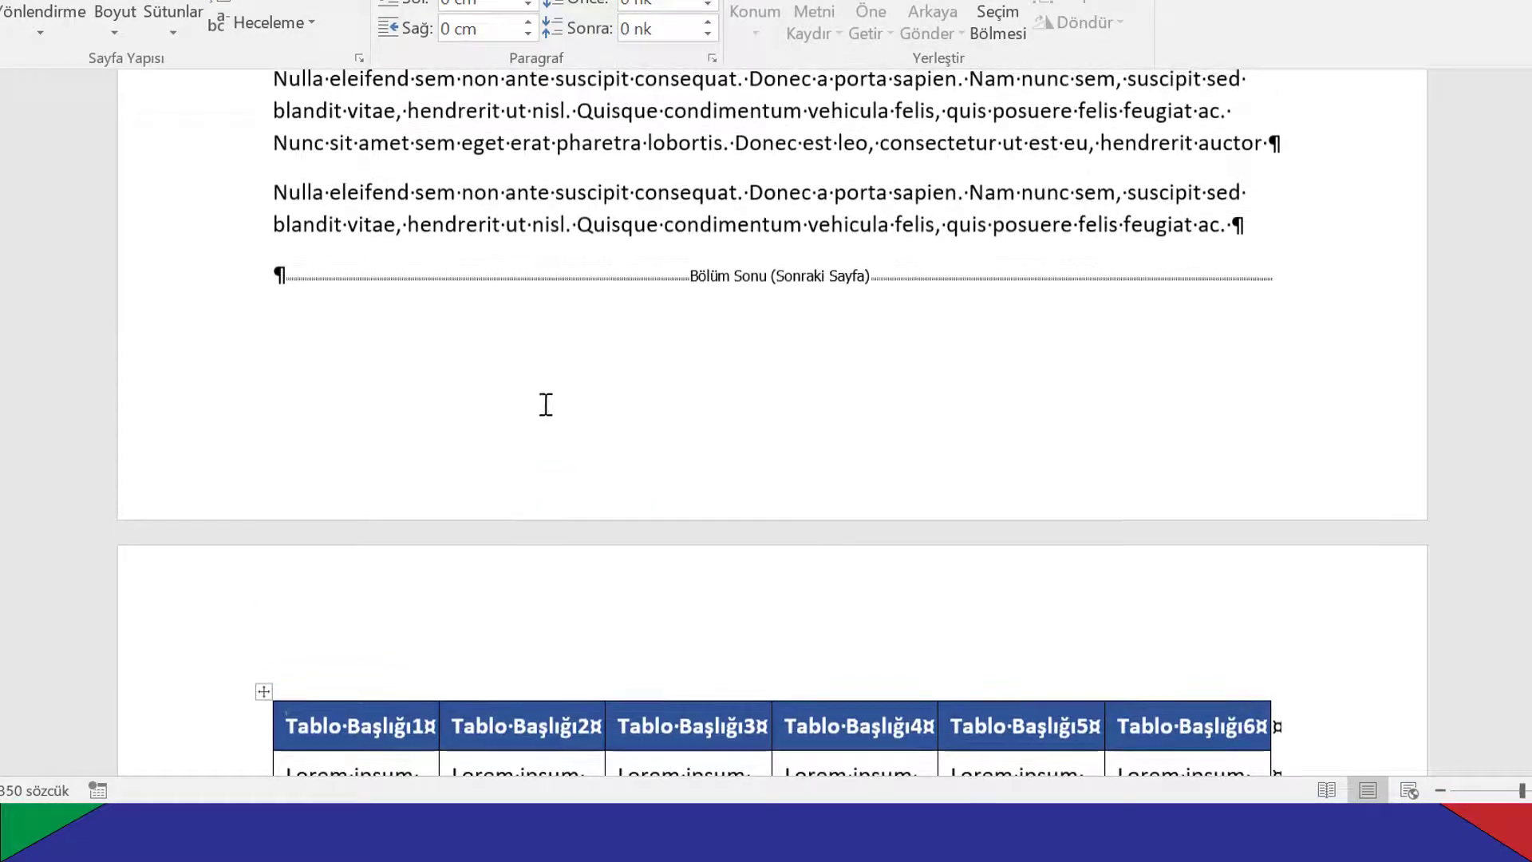
scroll(702, 311, "down", 2)
scroll(669, 345, "down", 3)
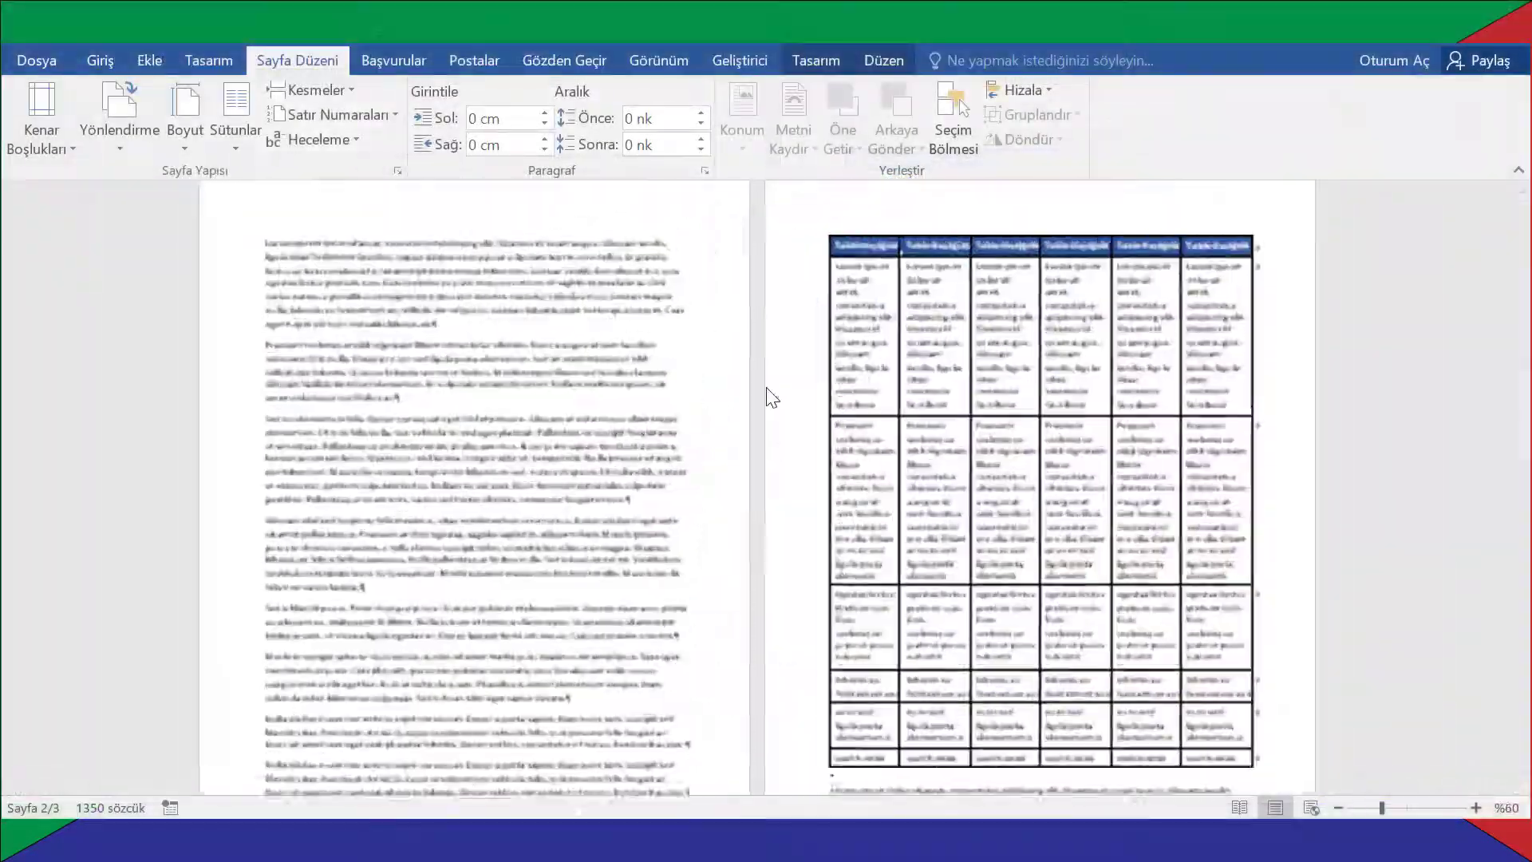
scroll(674, 393, "down", 5)
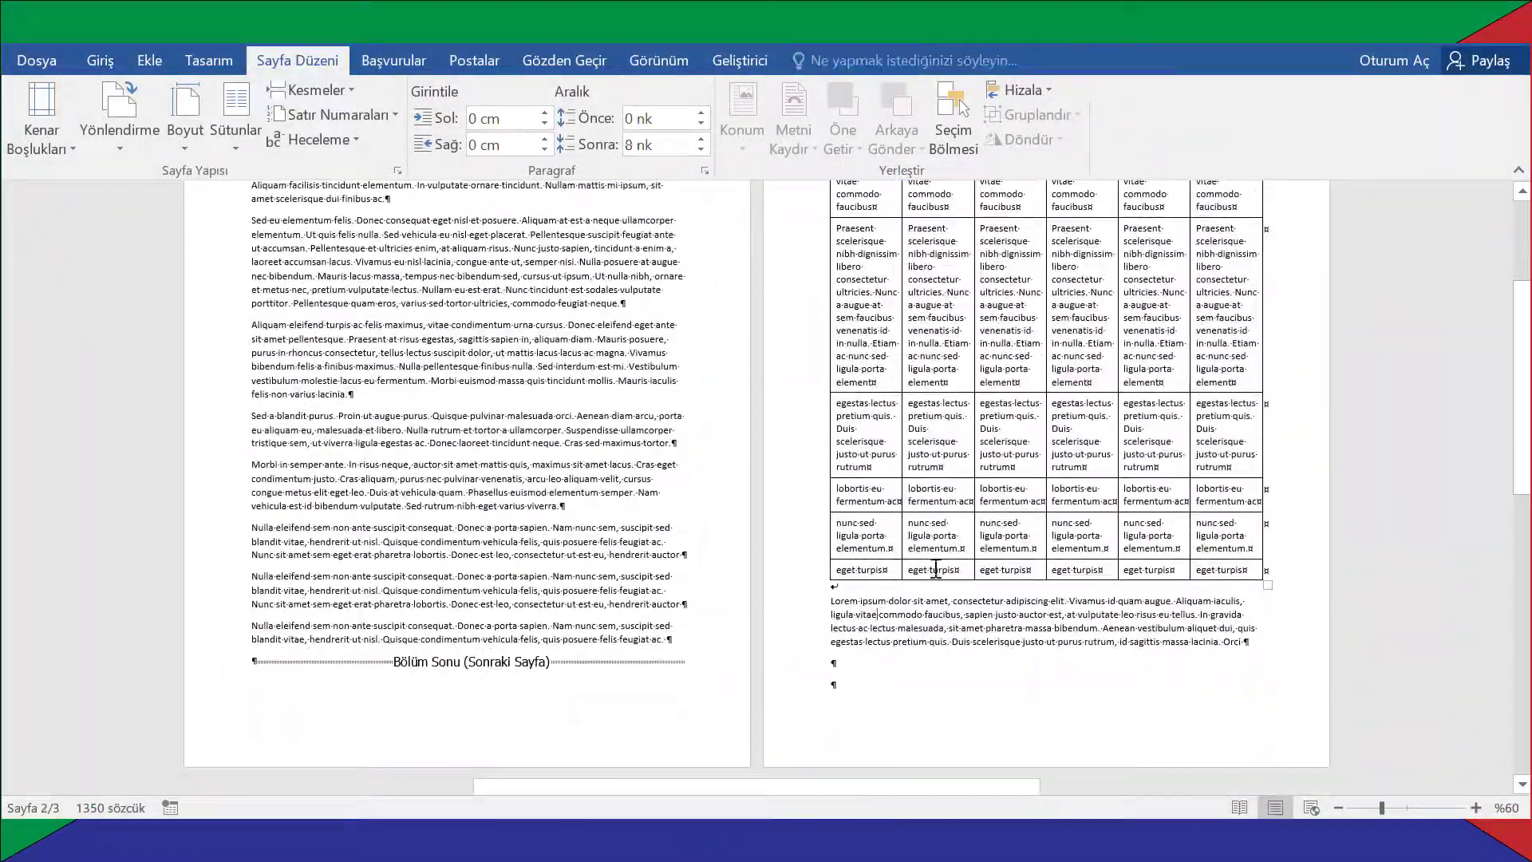
left_click(152, 231)
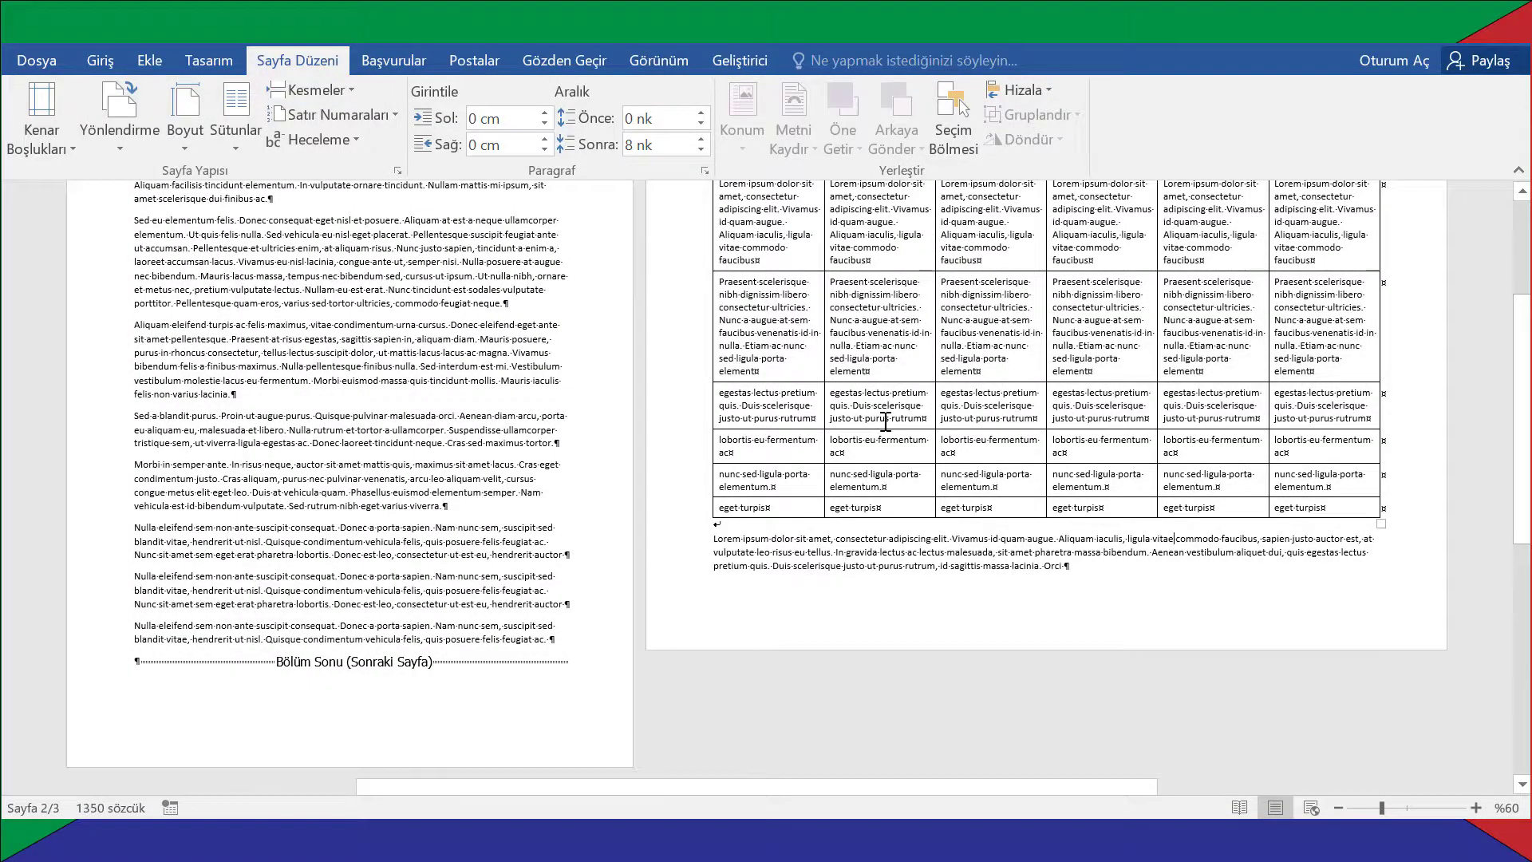
scroll(808, 421, "down", 5)
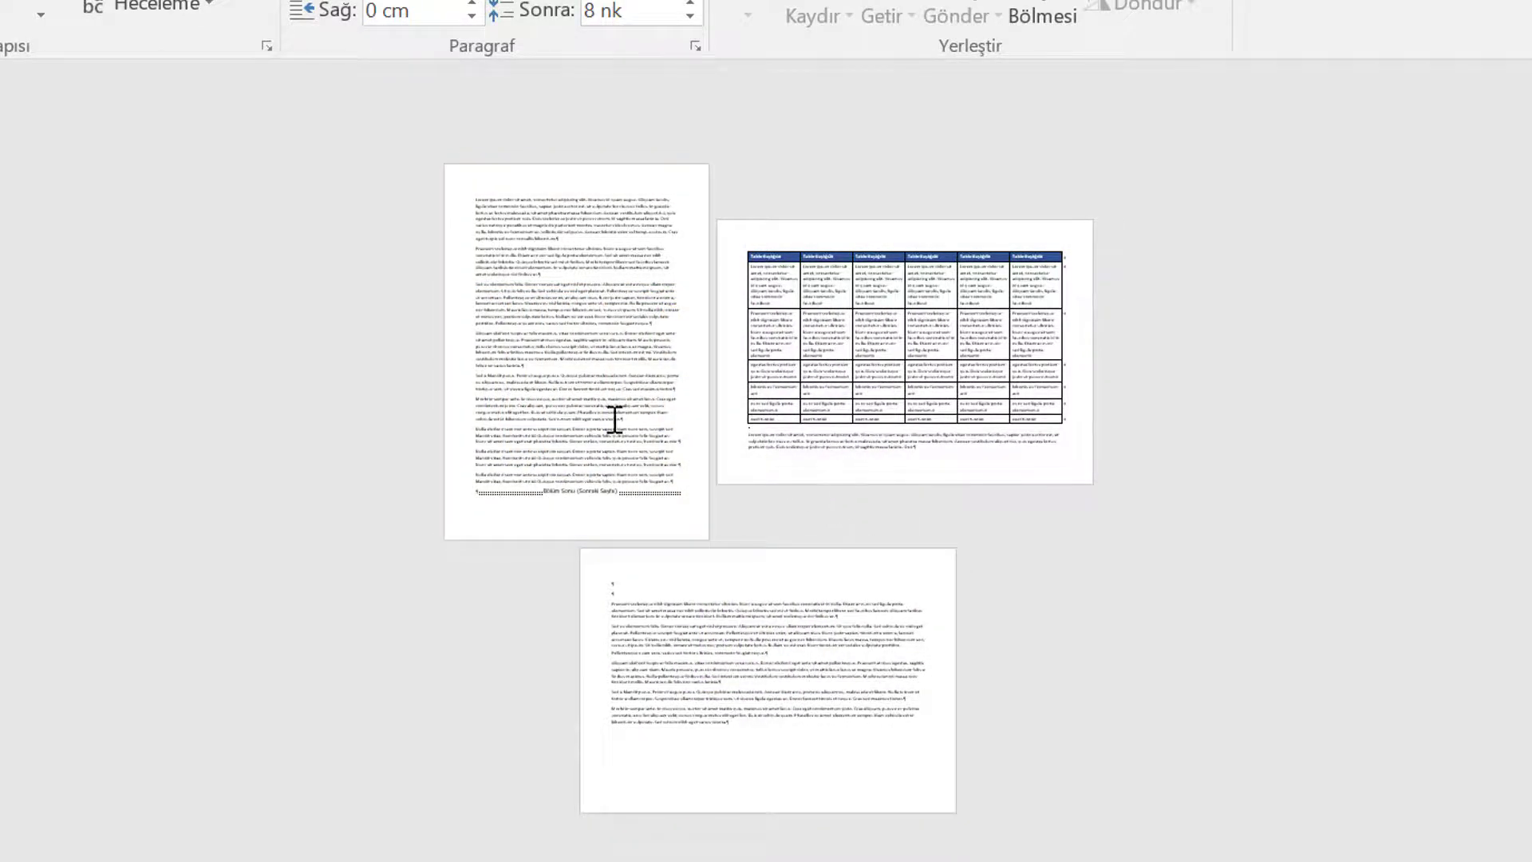
Switch the table's section back to portrait orientation
left_click(118, 111)
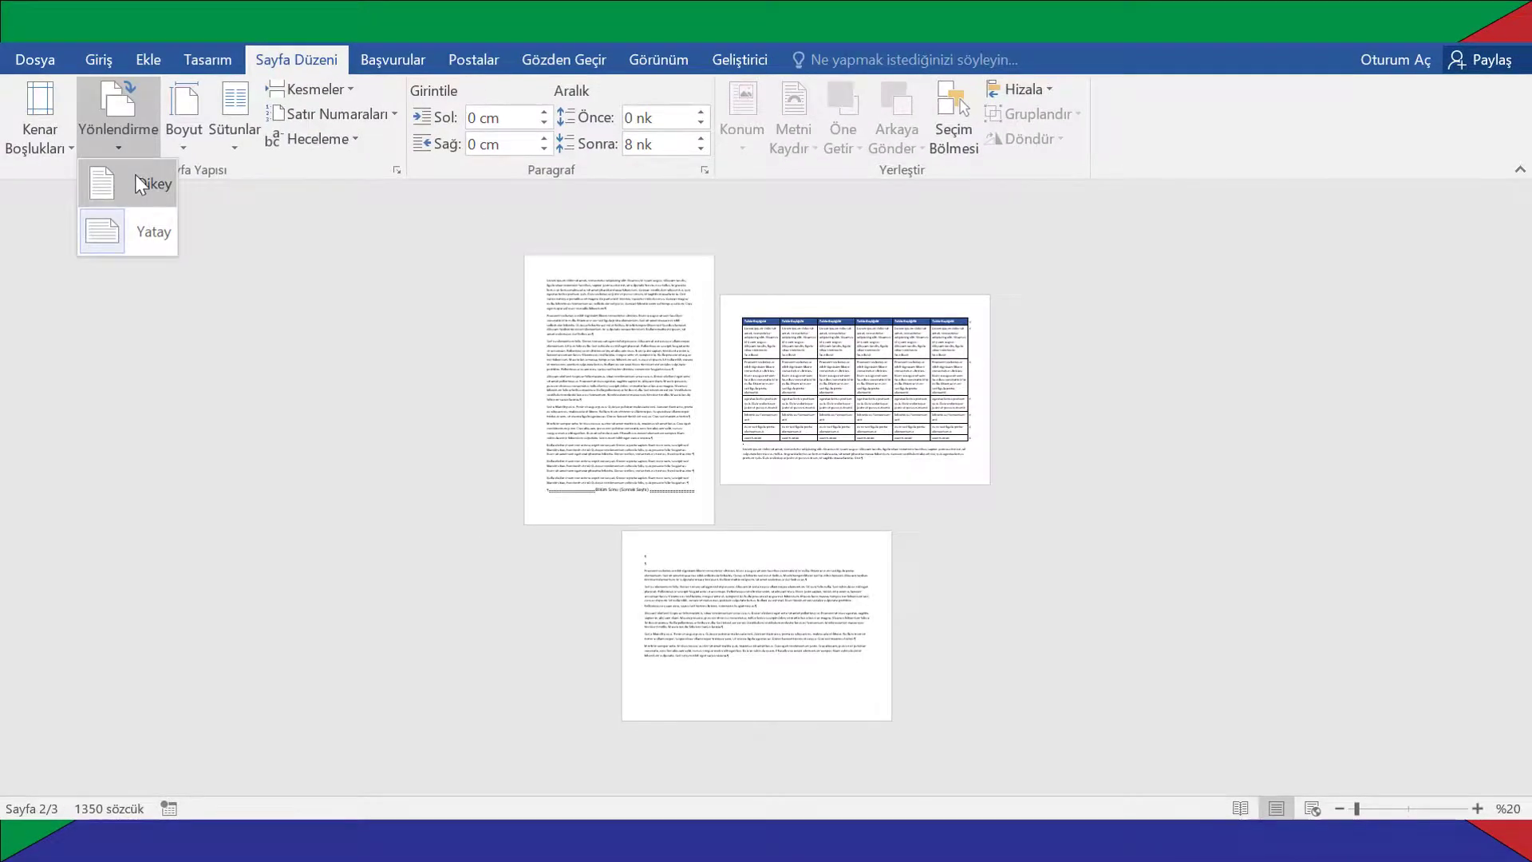
left_click(140, 183)
scroll(882, 468, "up", 4, "ctrl")
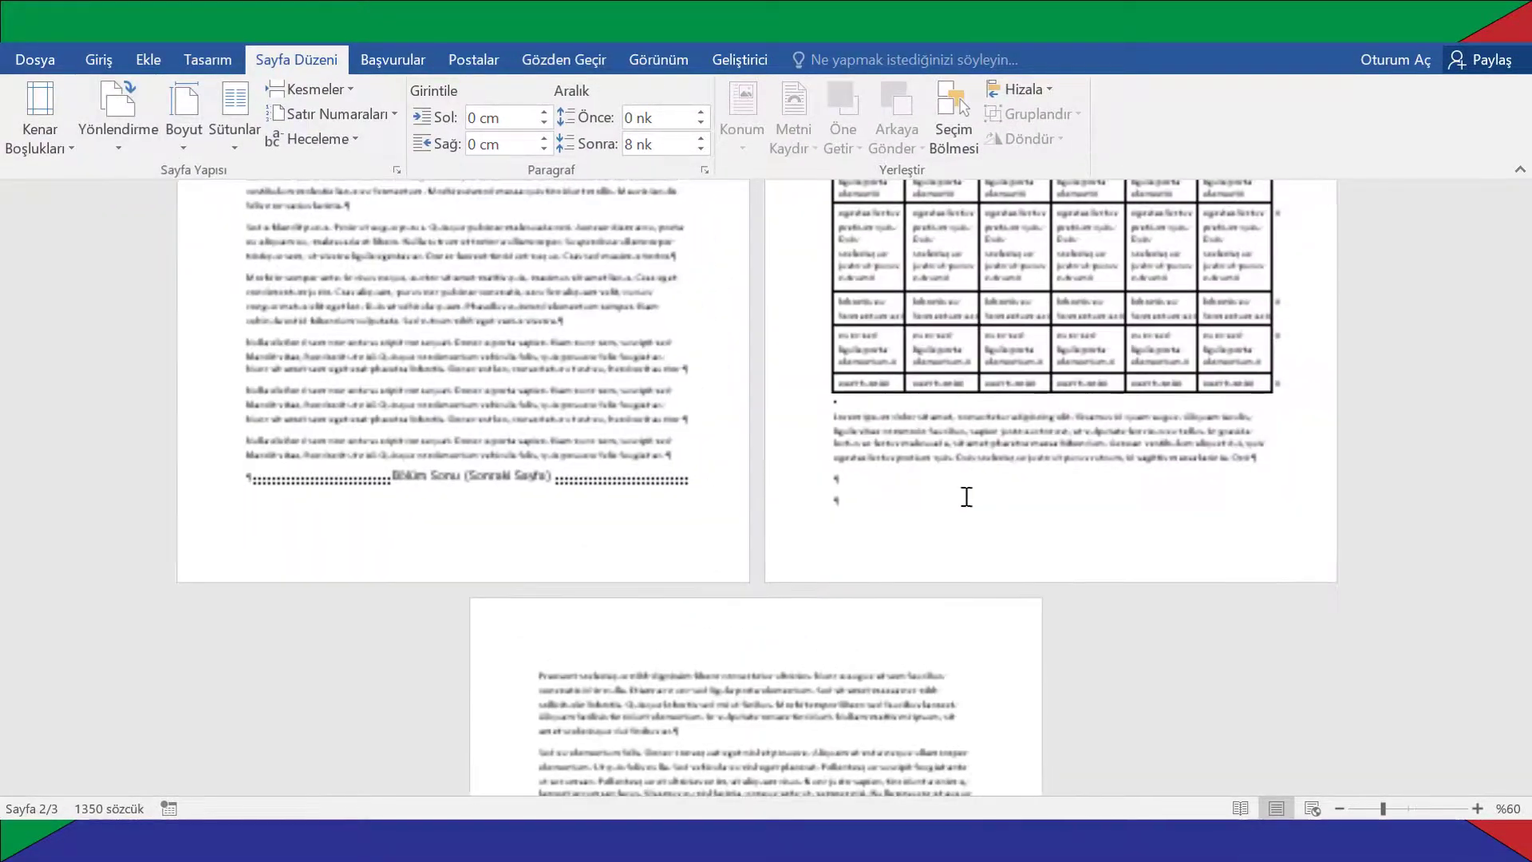
scroll(962, 486, "up", 3)
scroll(962, 485, "up", 3)
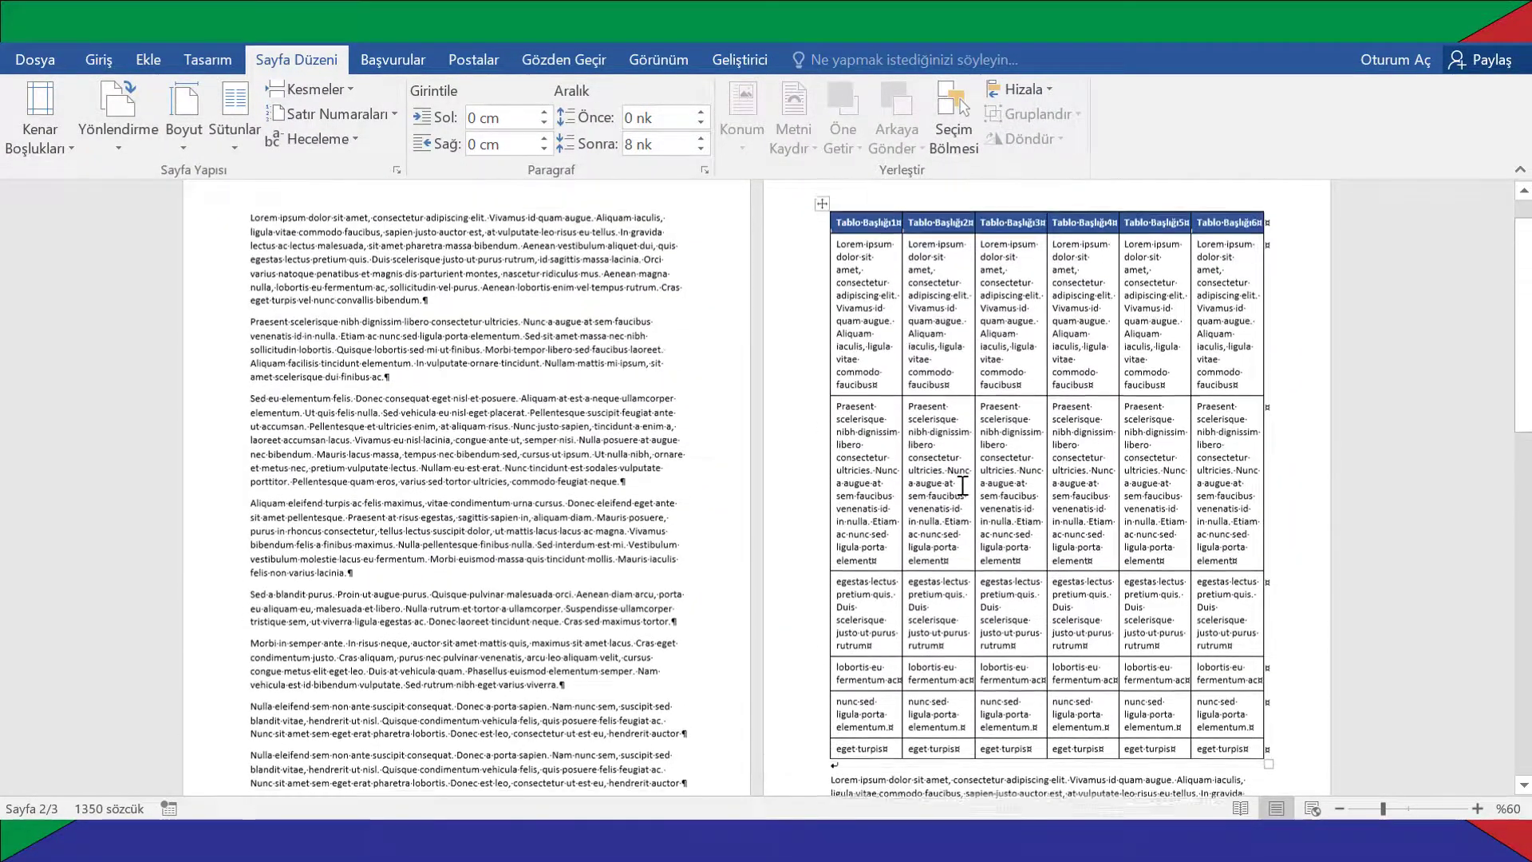
scroll(963, 485, "up", 1)
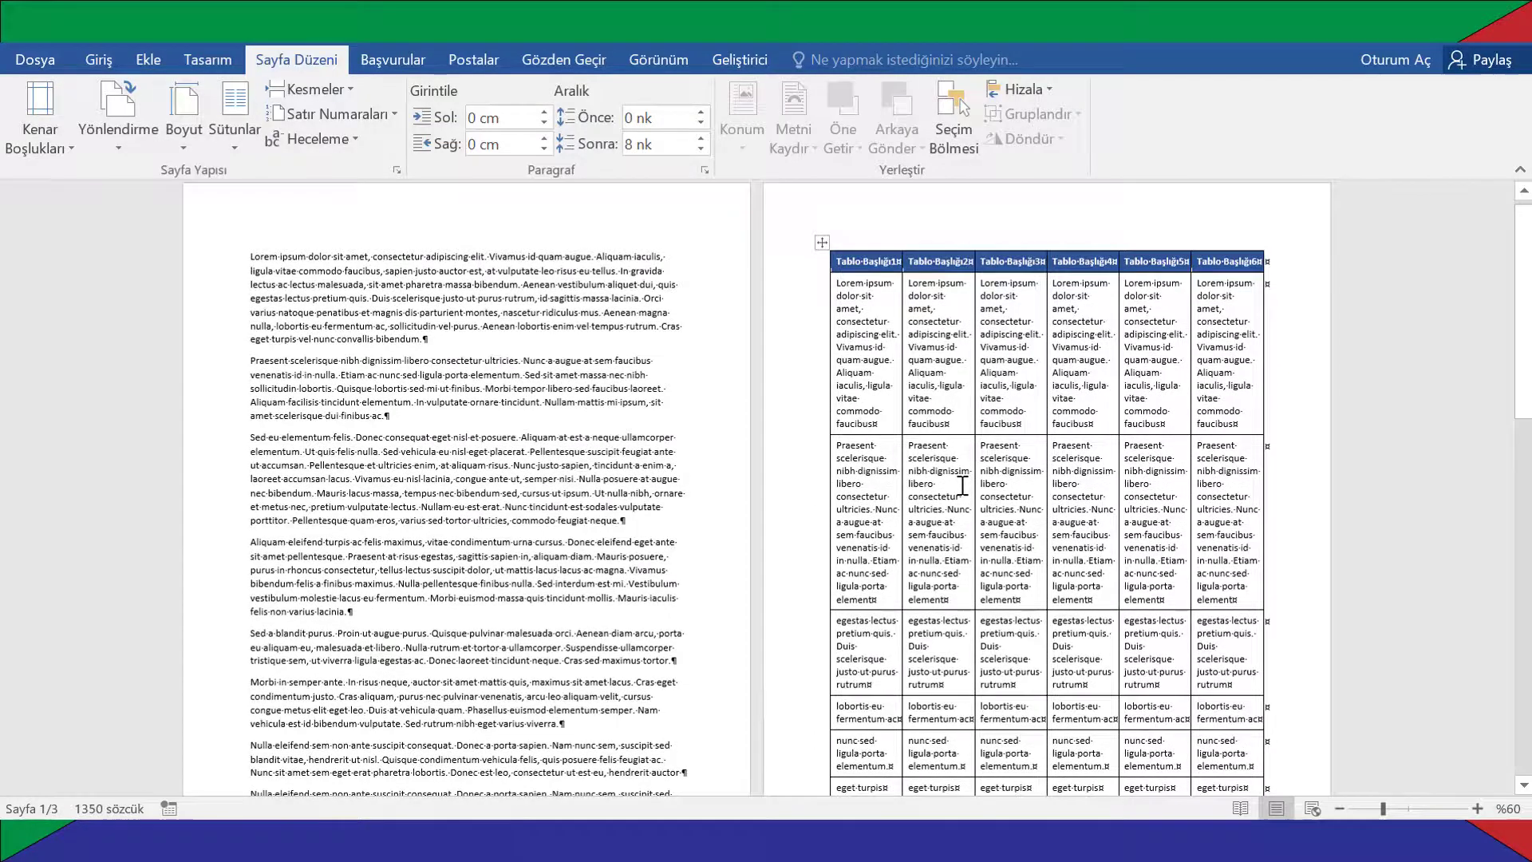
scroll(962, 485, "down", 5)
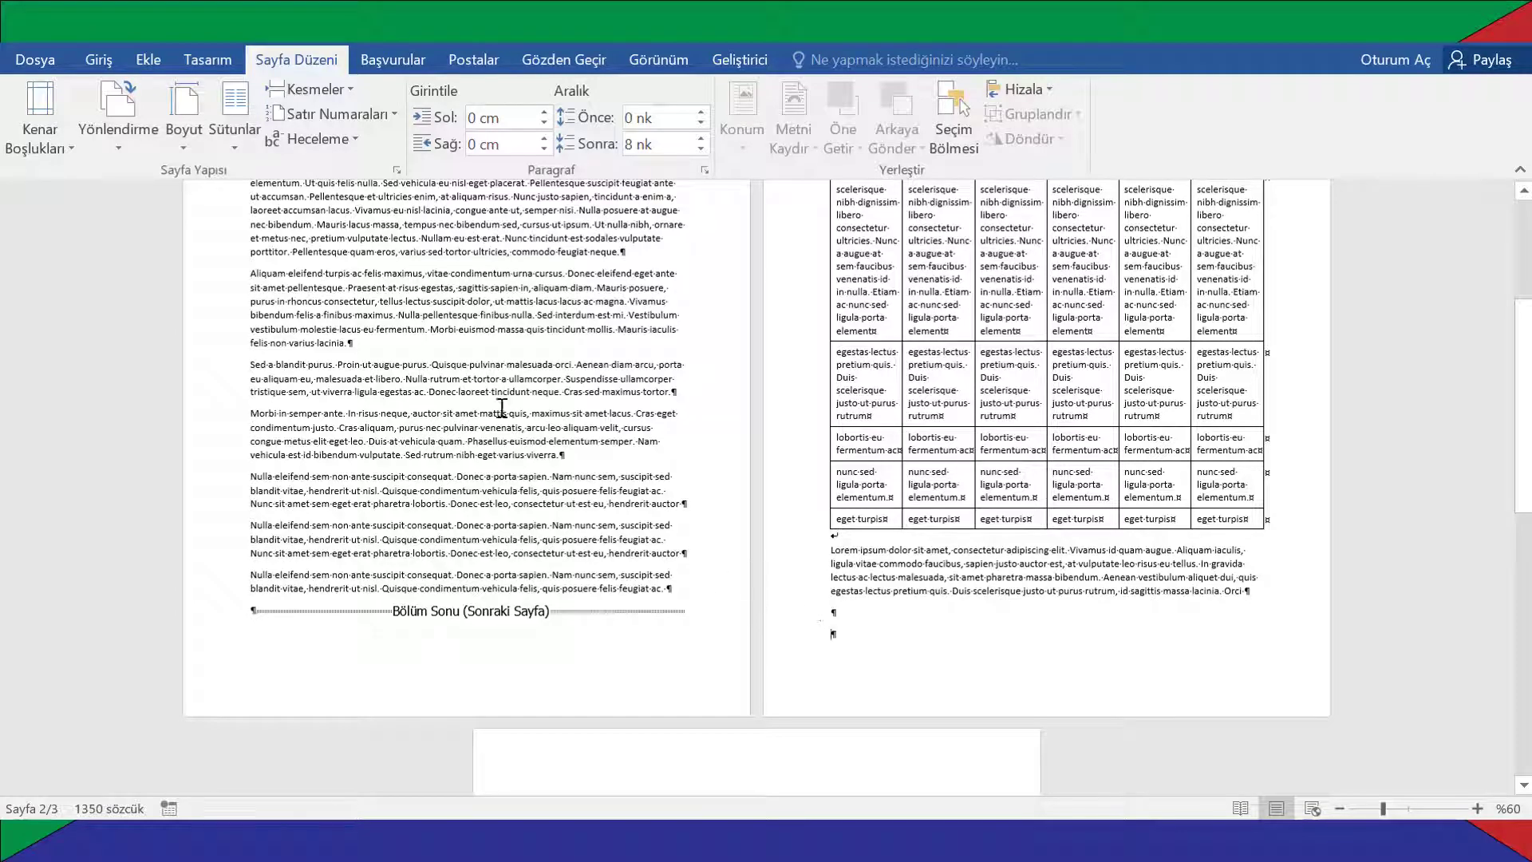
Add a next-page section break on the empty line below the table's text
left_click(329, 91)
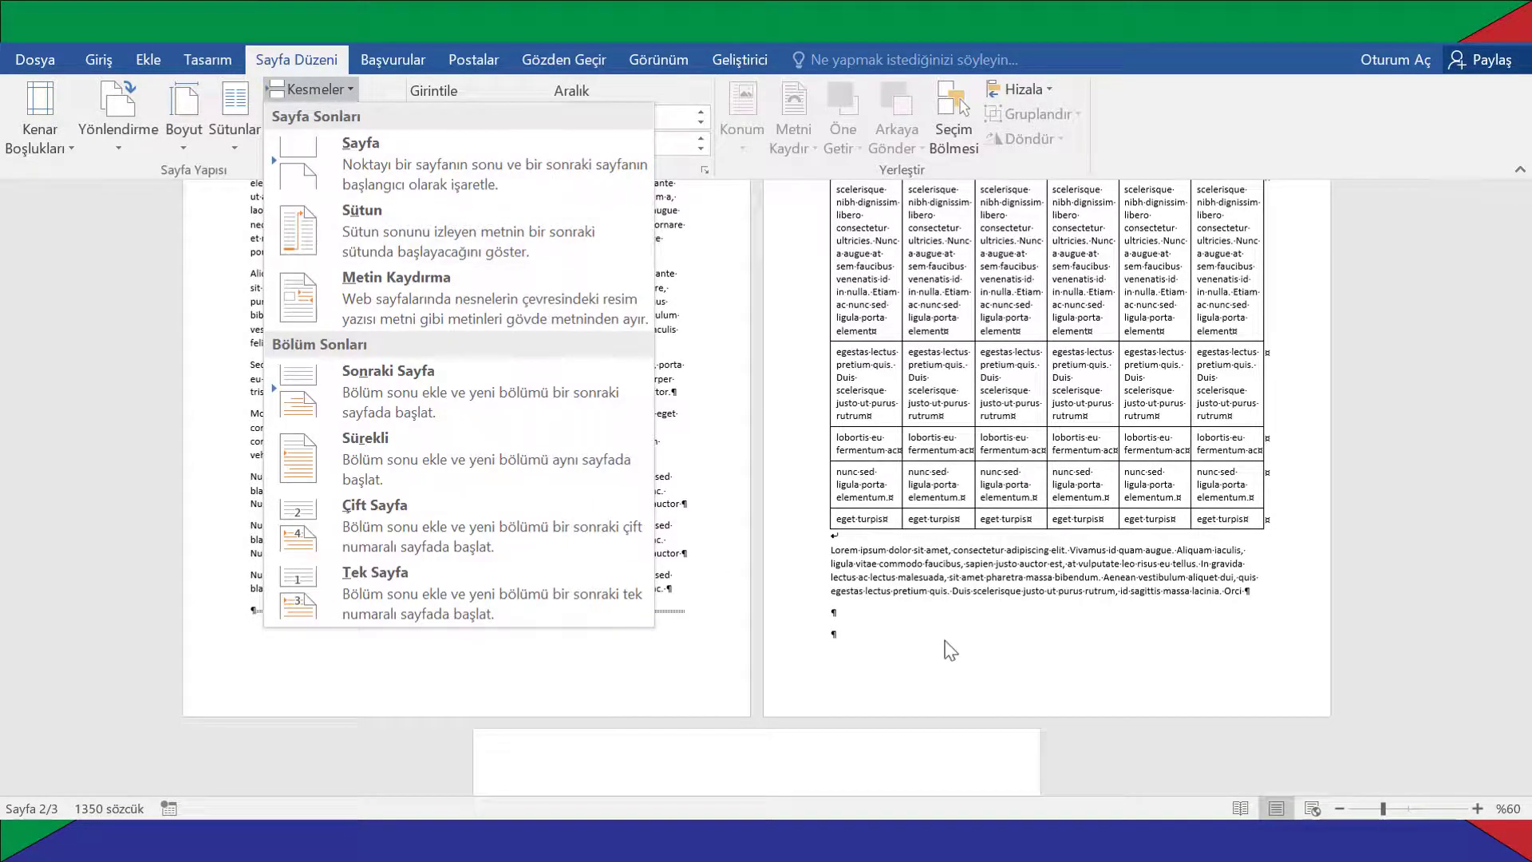
left_click(866, 635)
scroll(865, 635, "up", 2, "ctrl")
scroll(854, 644, "up", 2, "ctrl")
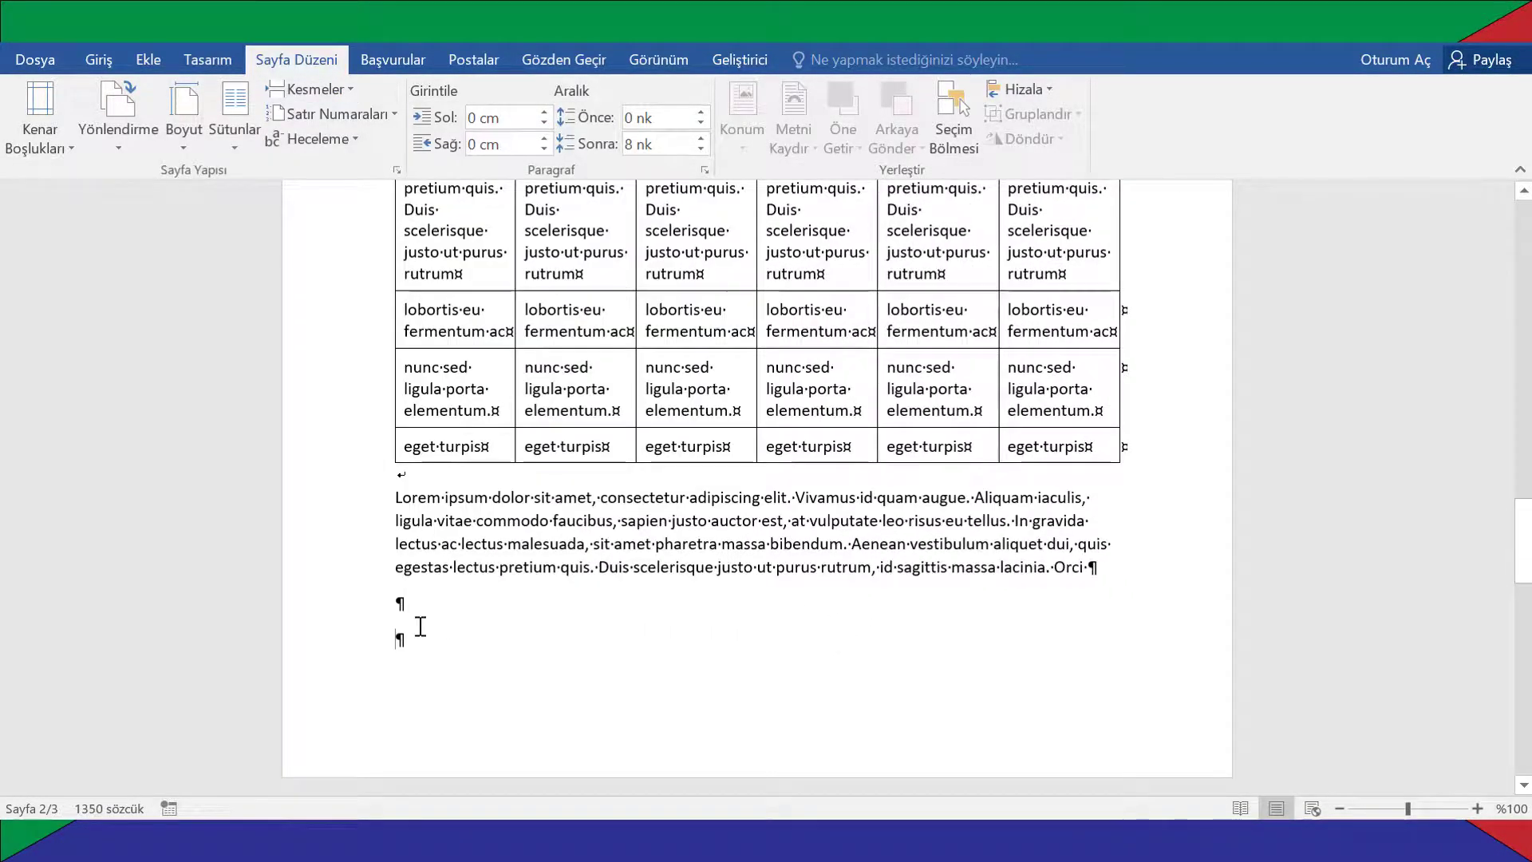
left_click(300, 86)
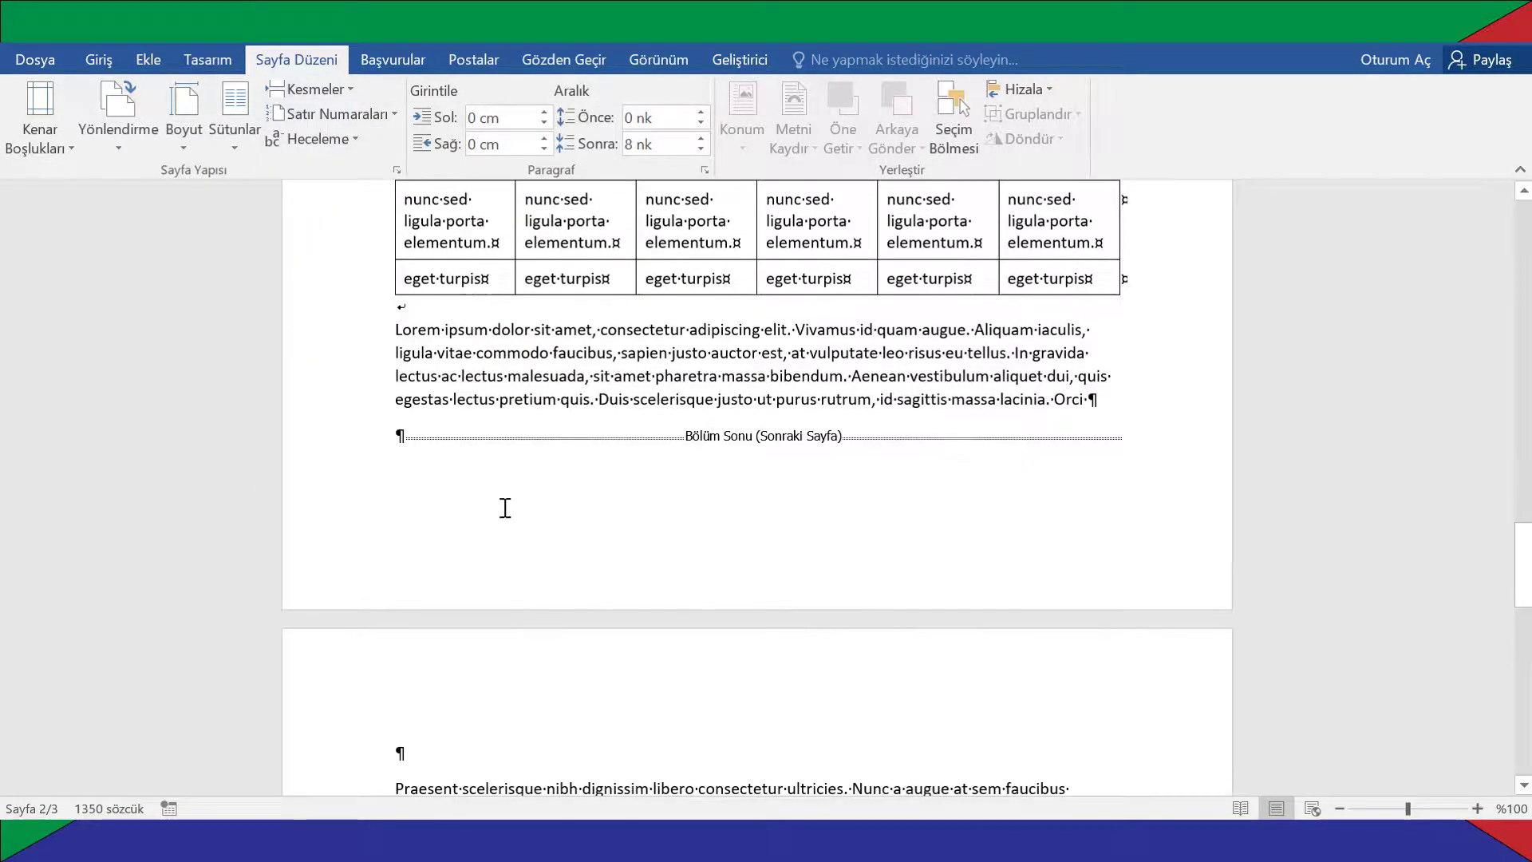
scroll(438, 692, "down", 1)
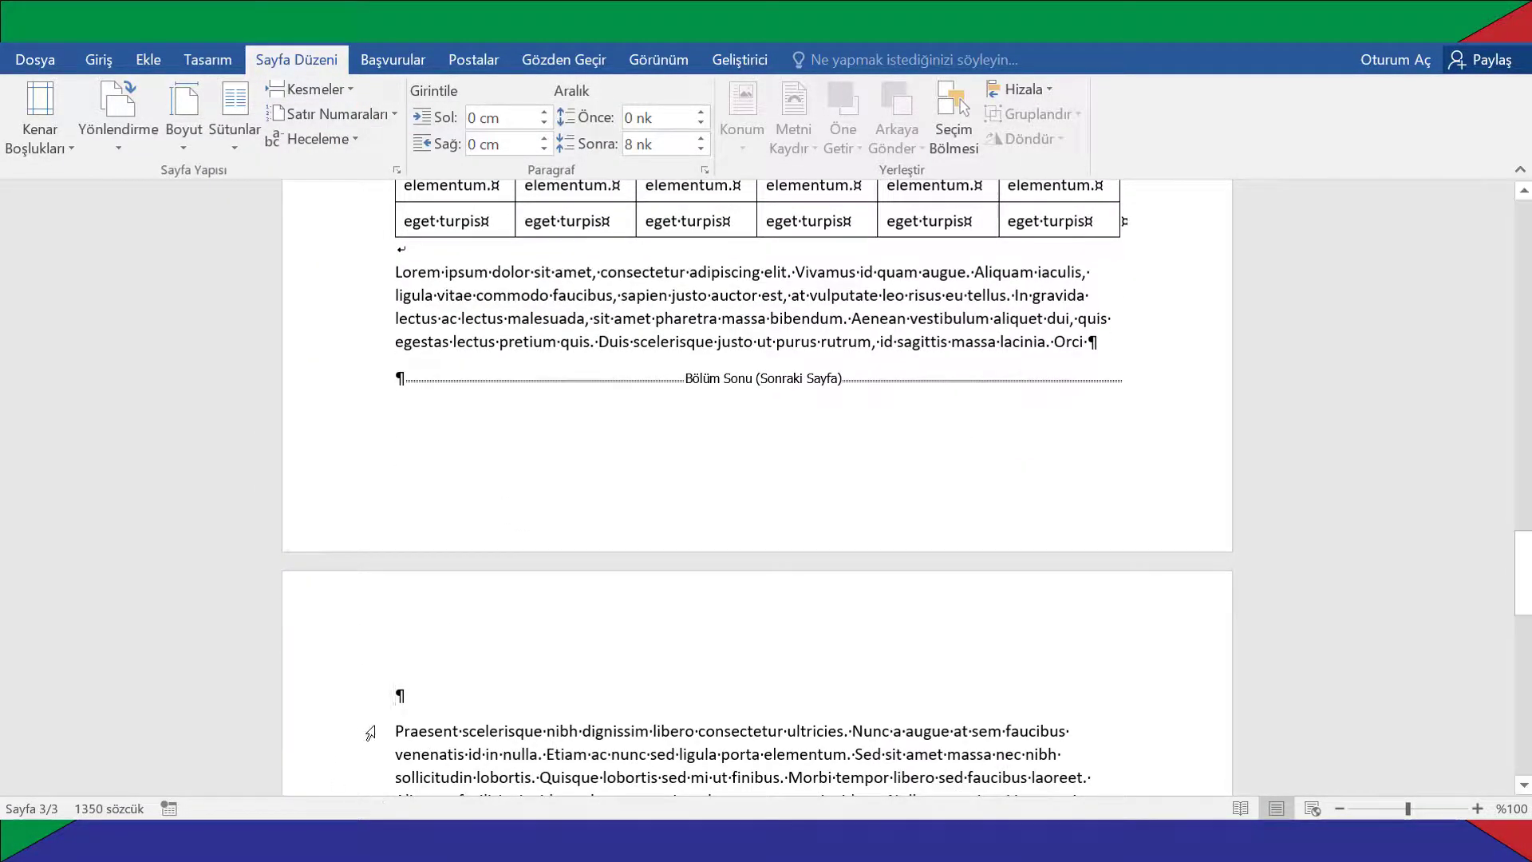
Delete the extra empty paragraph above the 'Praesent' text
key("Delete")
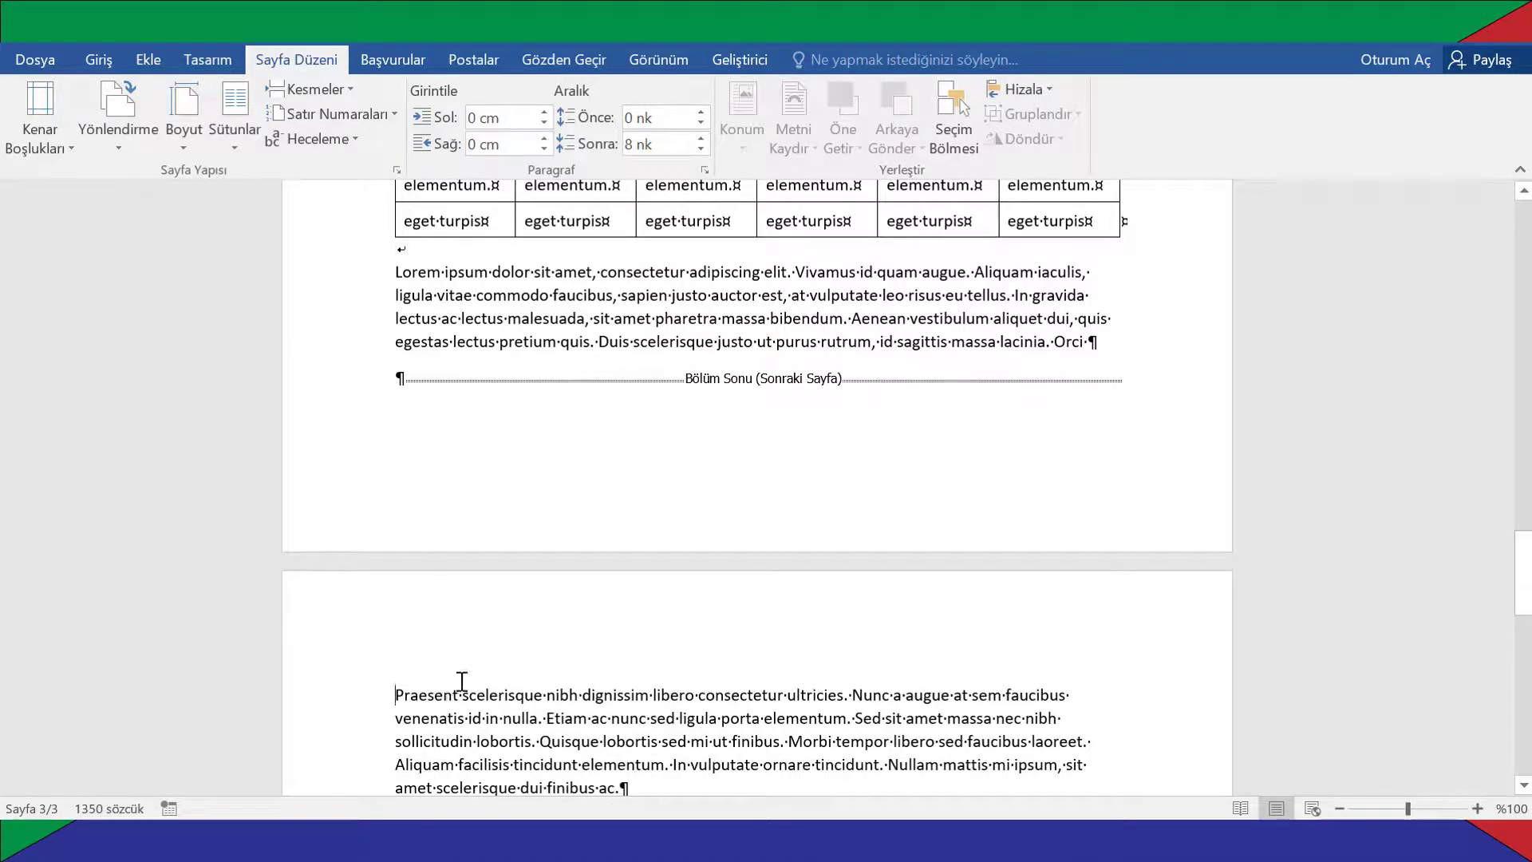
scroll(462, 679, "down", 1, "ctrl")
scroll(469, 674, "down", 4, "ctrl")
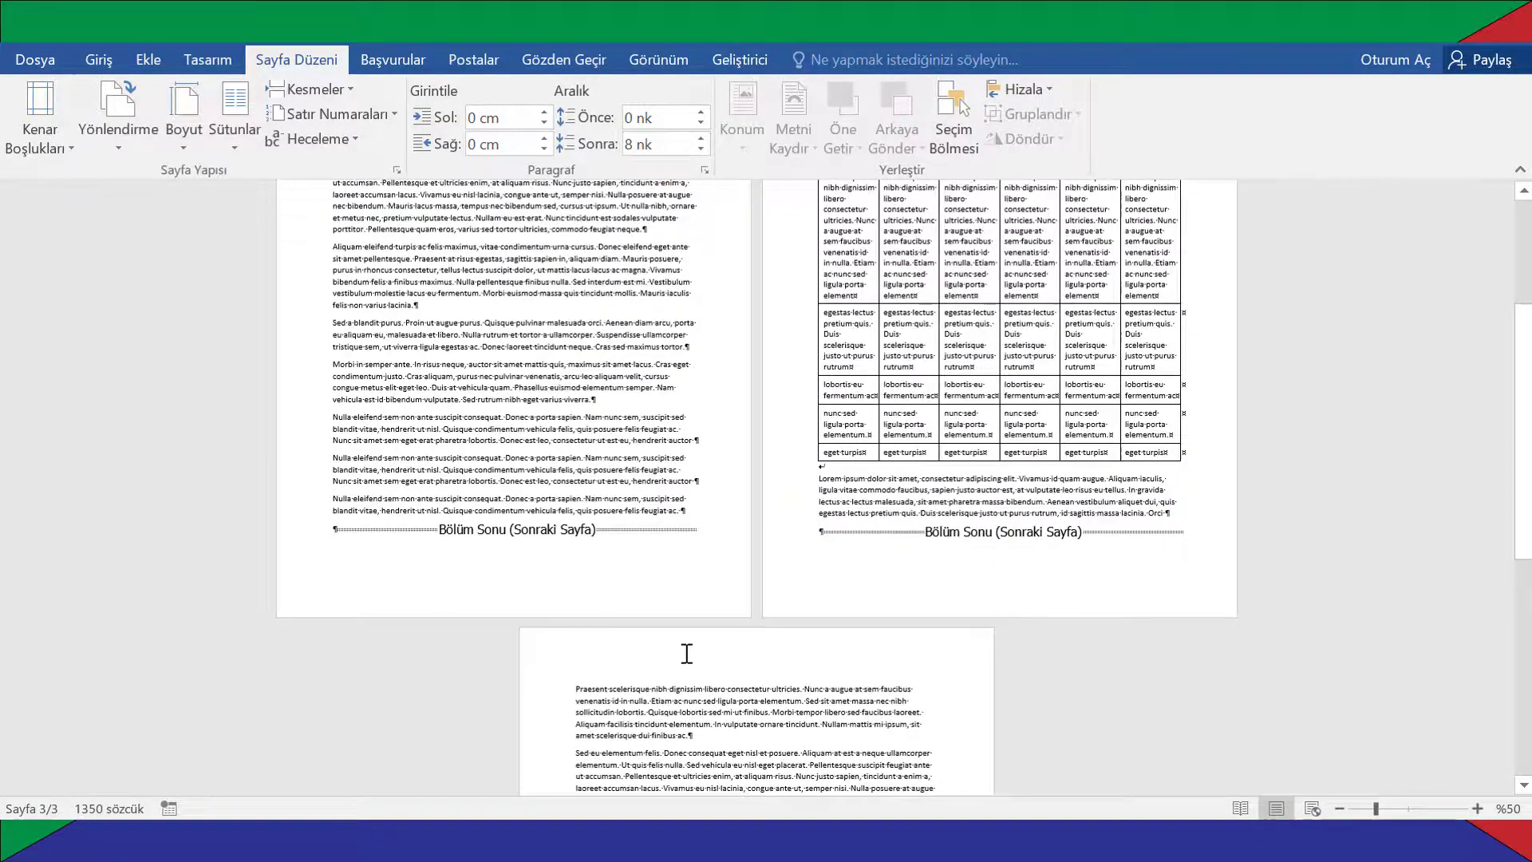
scroll(1007, 527, "down", 1, "ctrl")
scroll(787, 643, "down", 1, "ctrl")
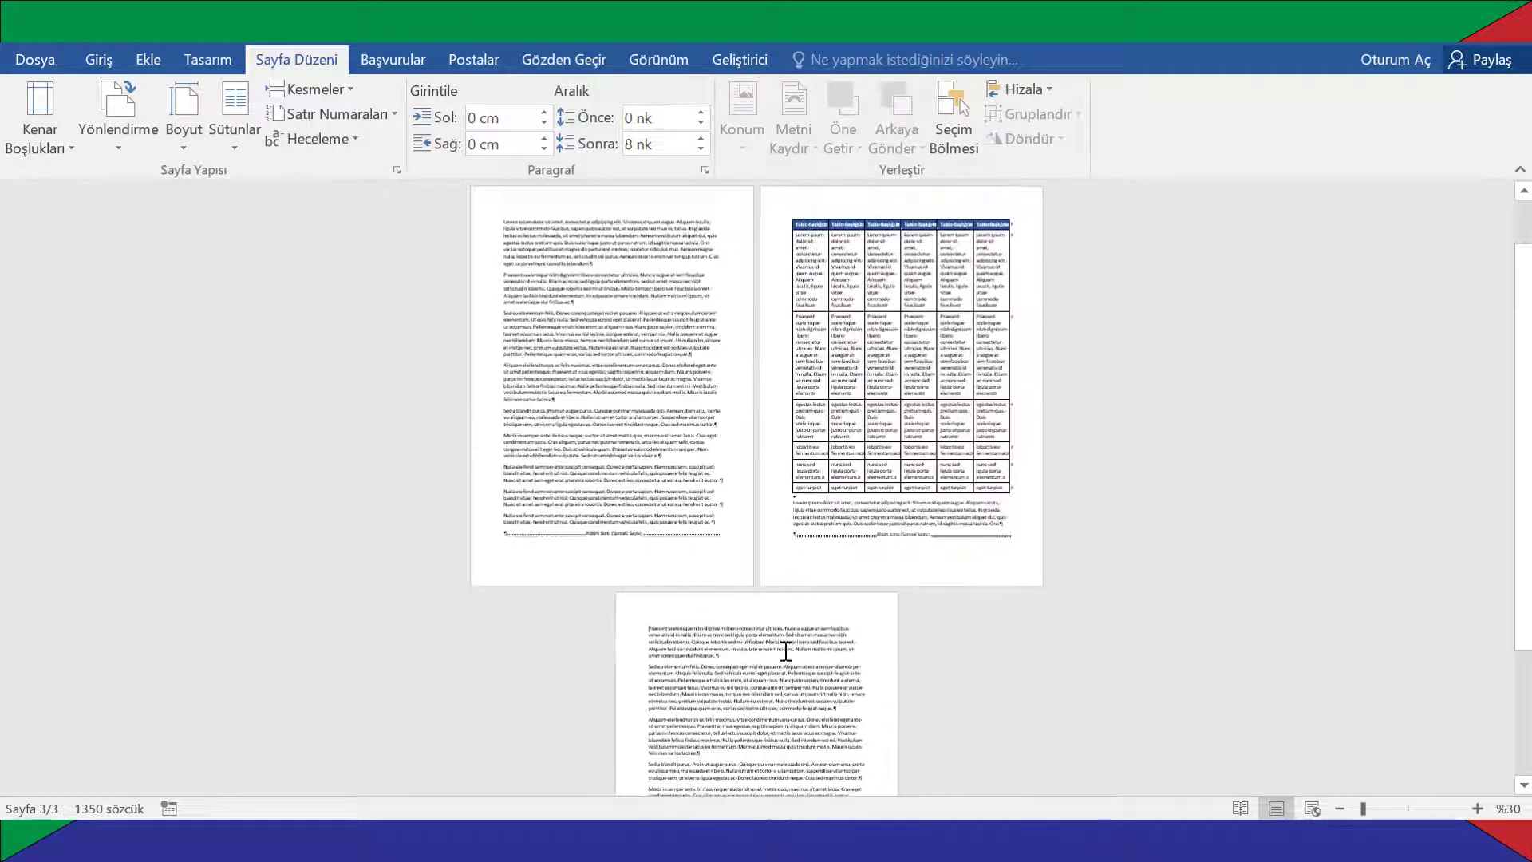
Make only the table's section landscape, leaving the pages before and after portrait
left_click(845, 518)
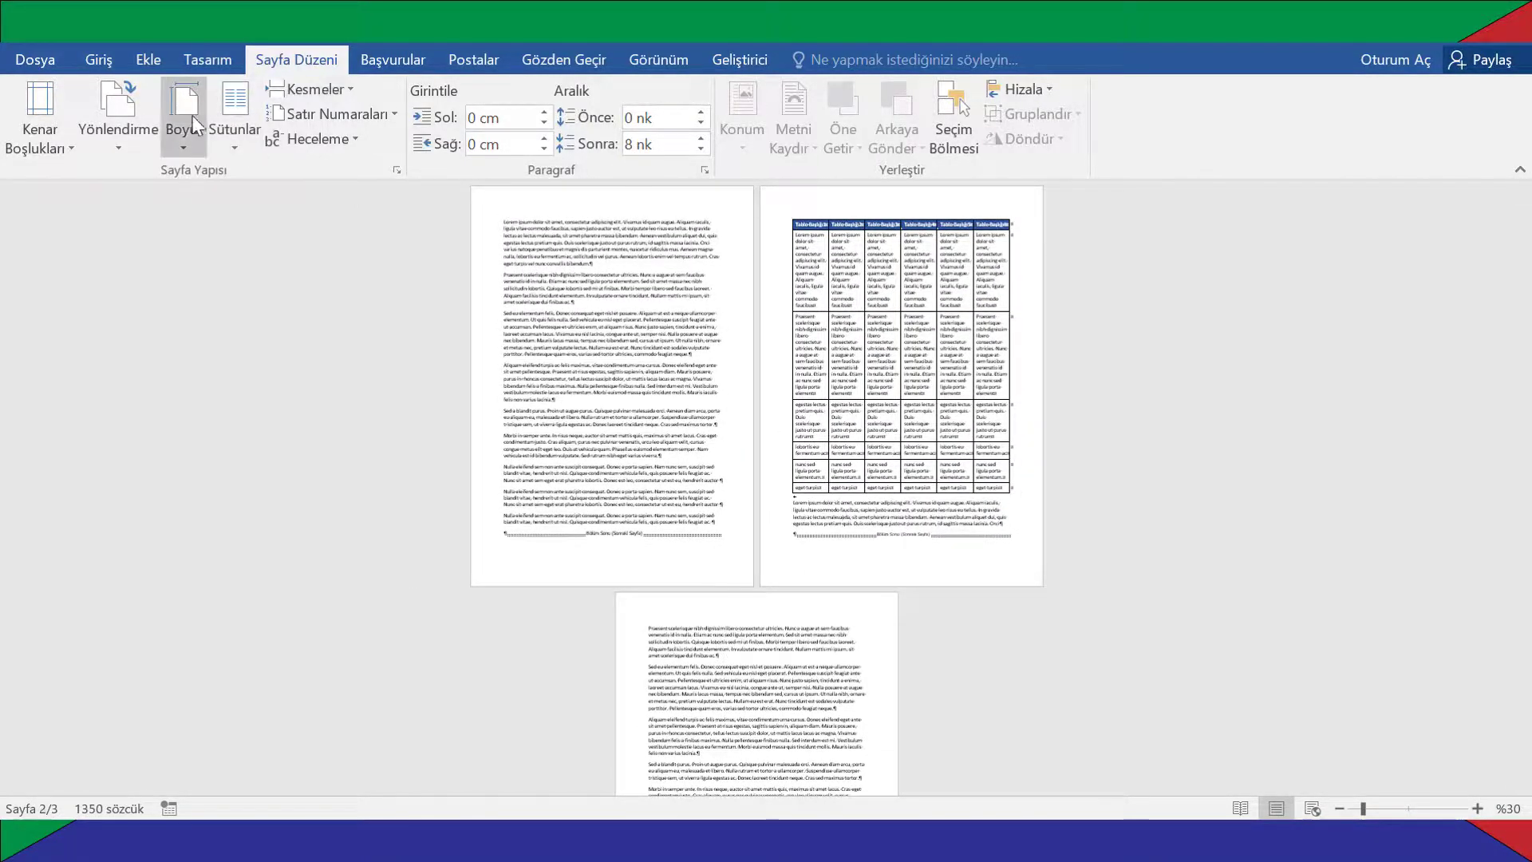
left_click(138, 132)
left_click(134, 231)
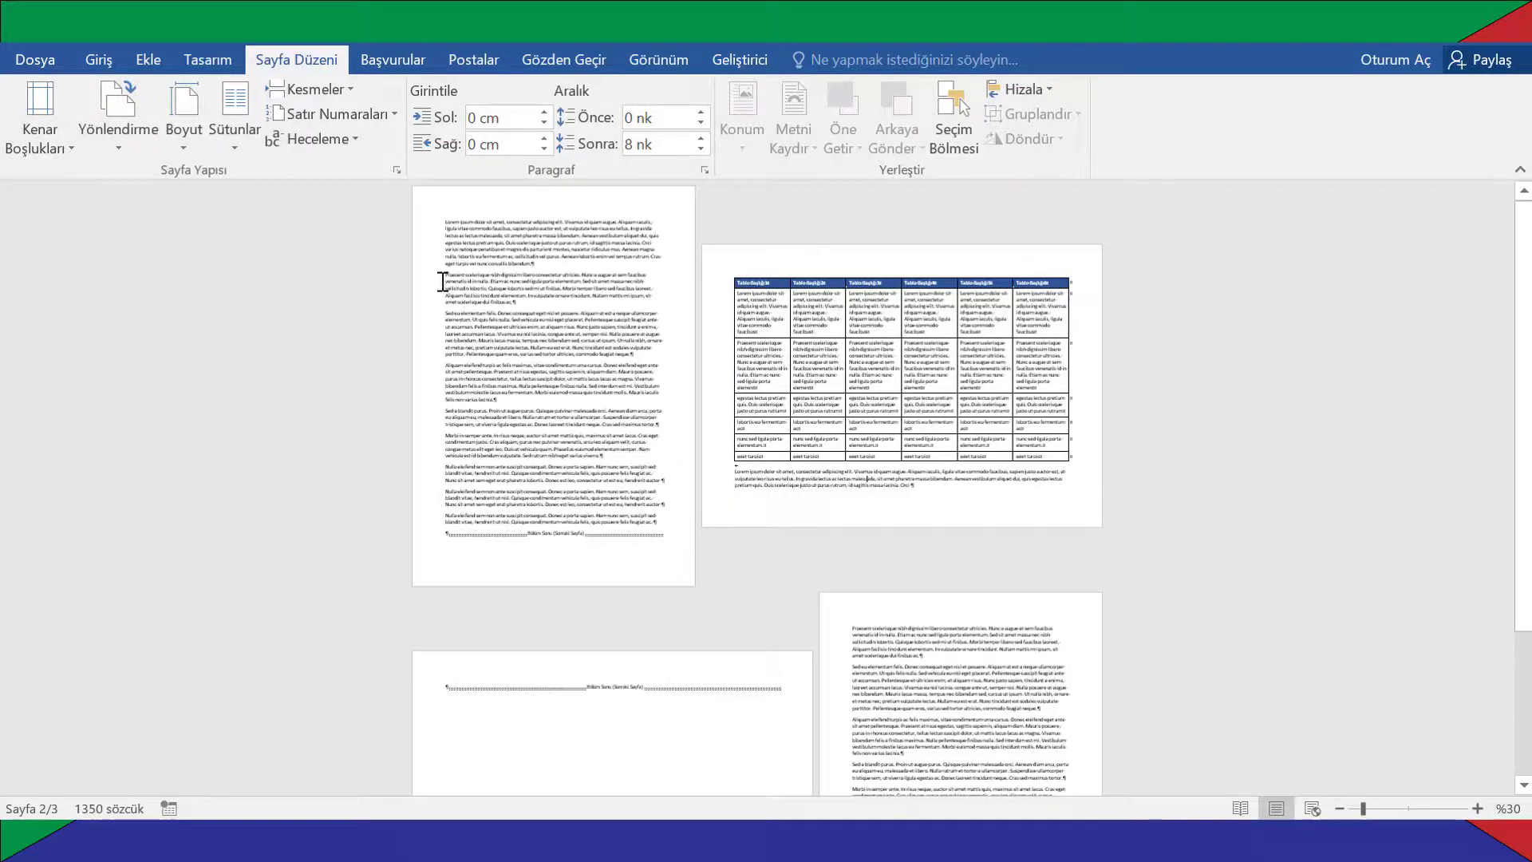
scroll(462, 685, "up", 4)
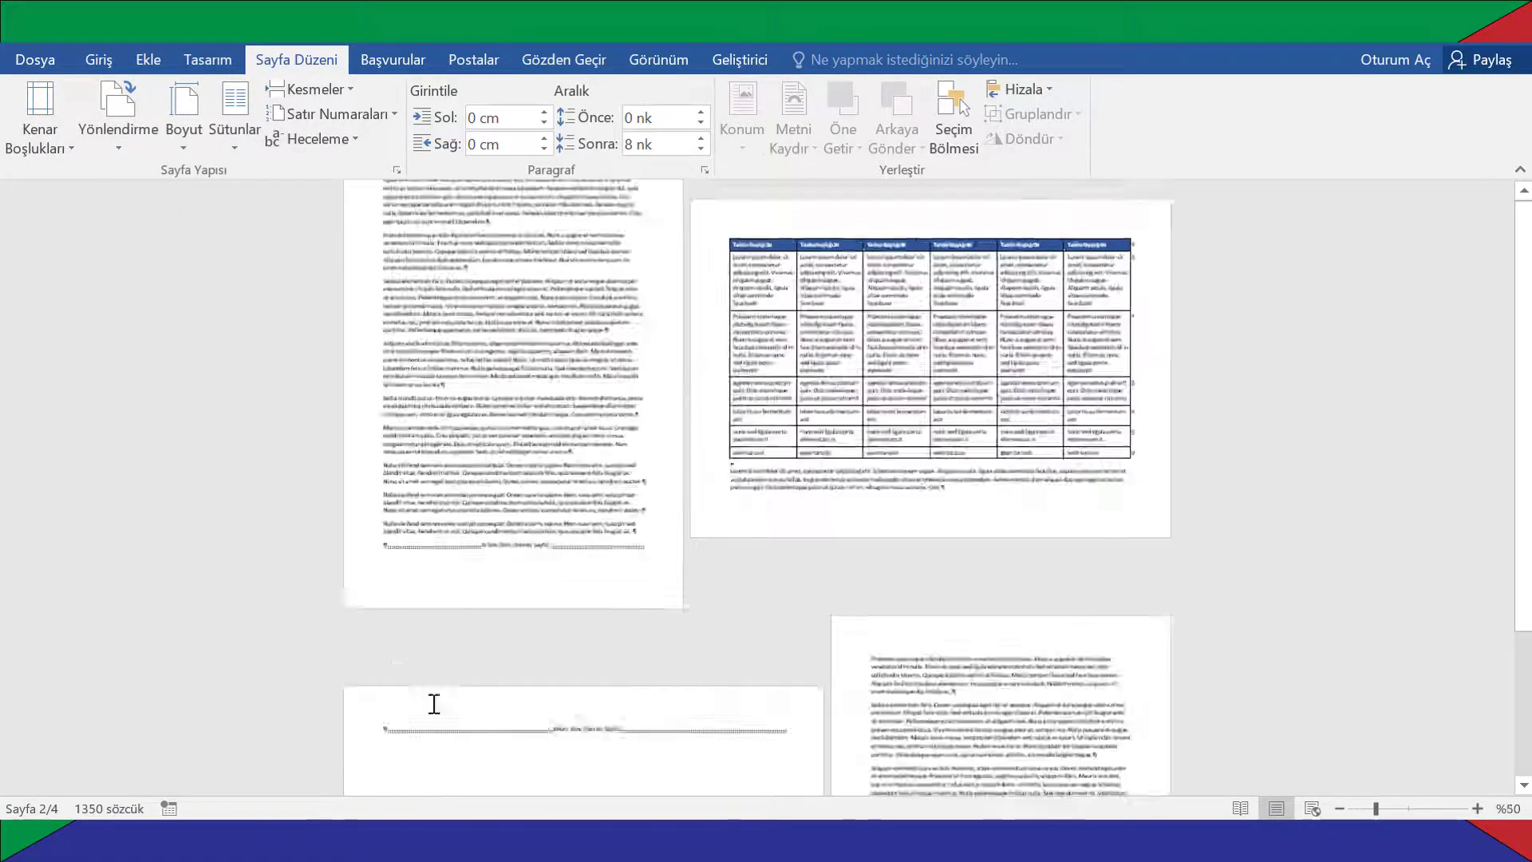
scroll(512, 691, "down", 2)
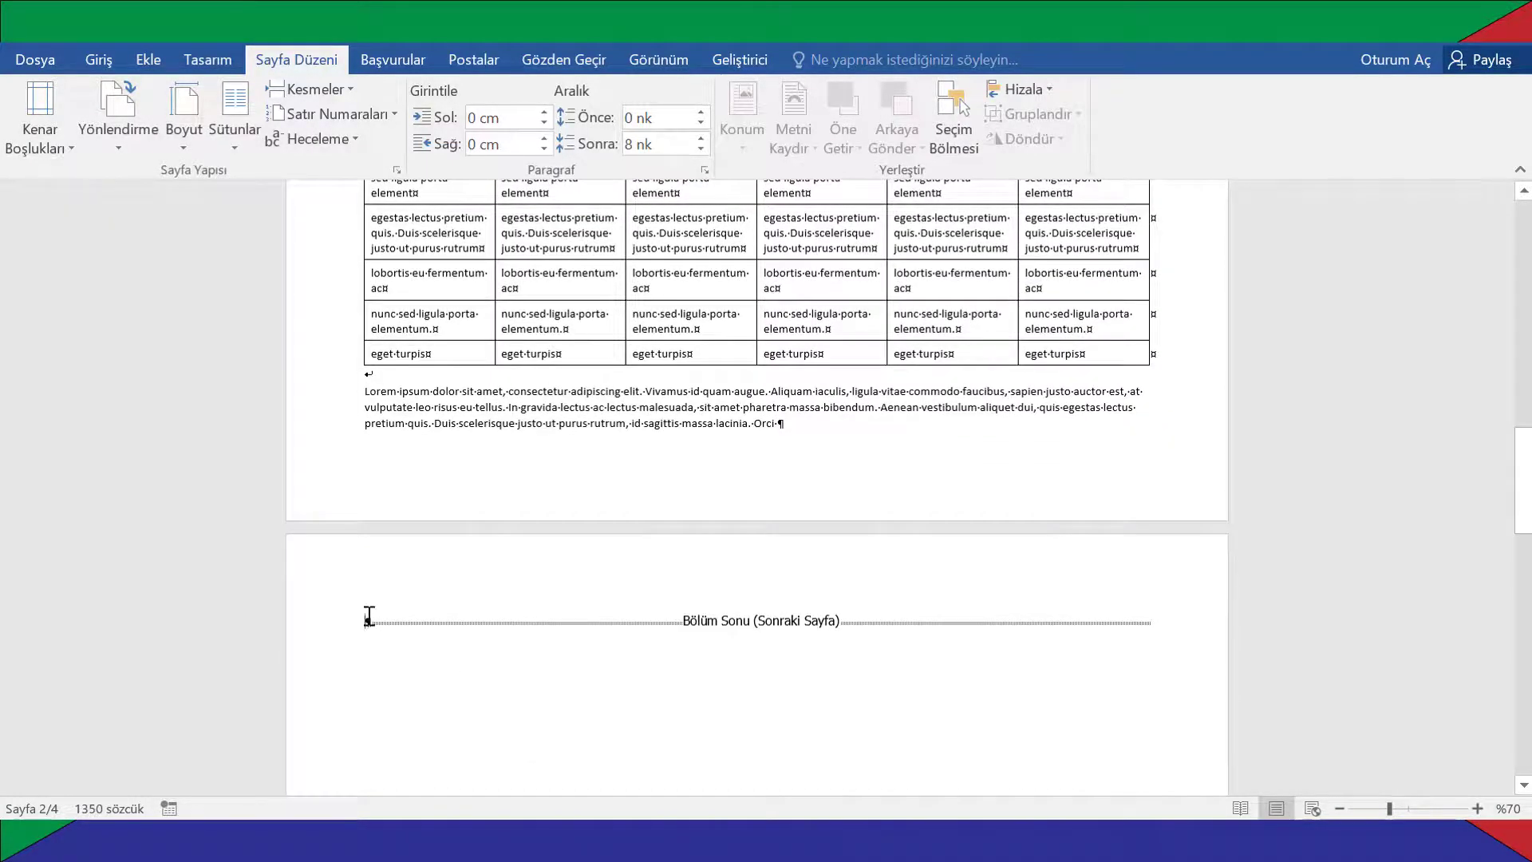
scroll(1099, 487, "down", 5)
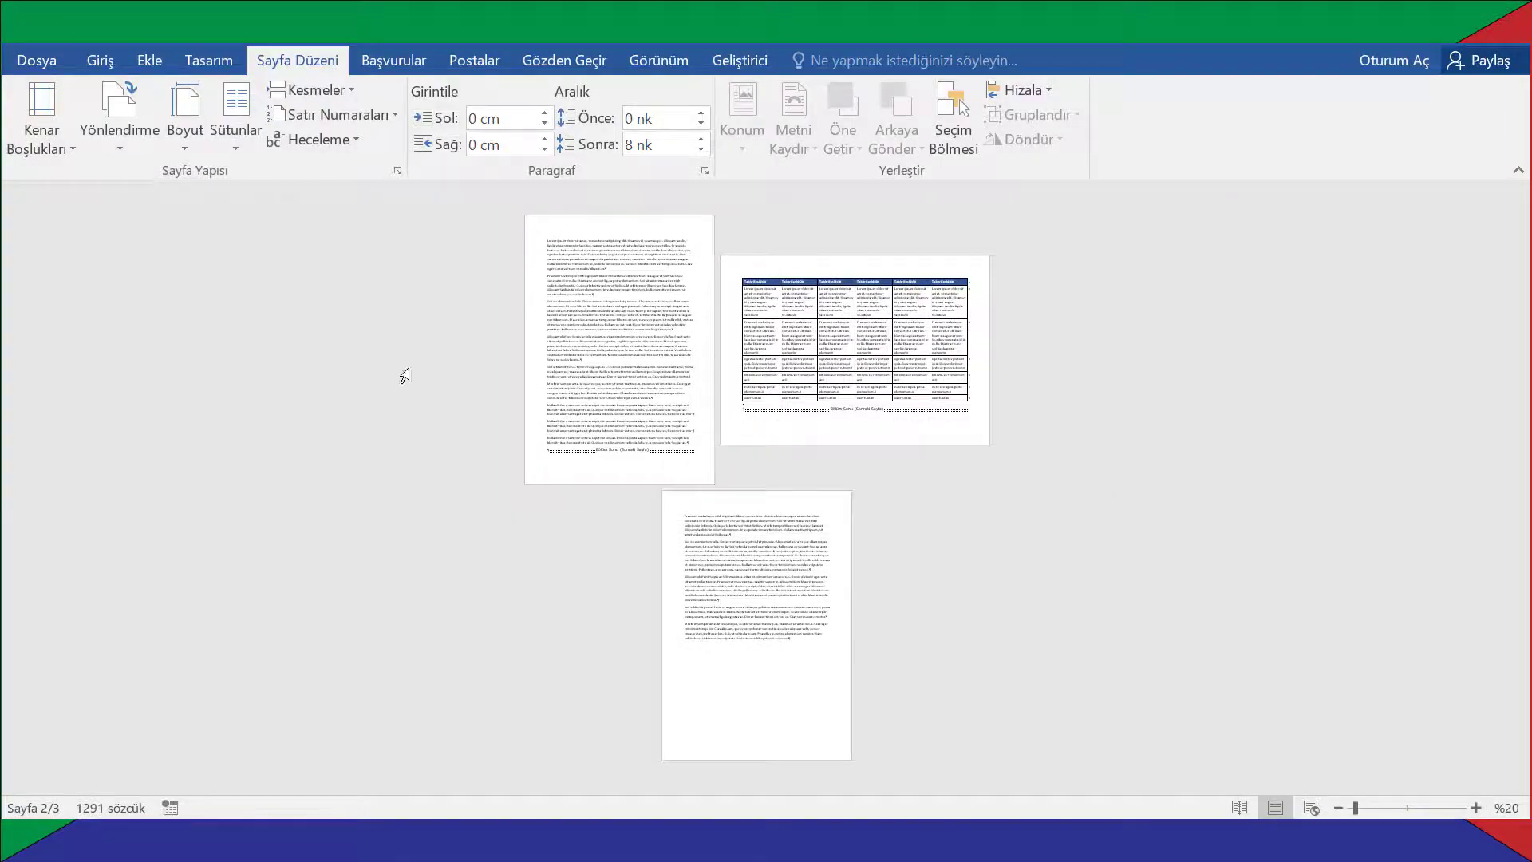
left_click(101, 60)
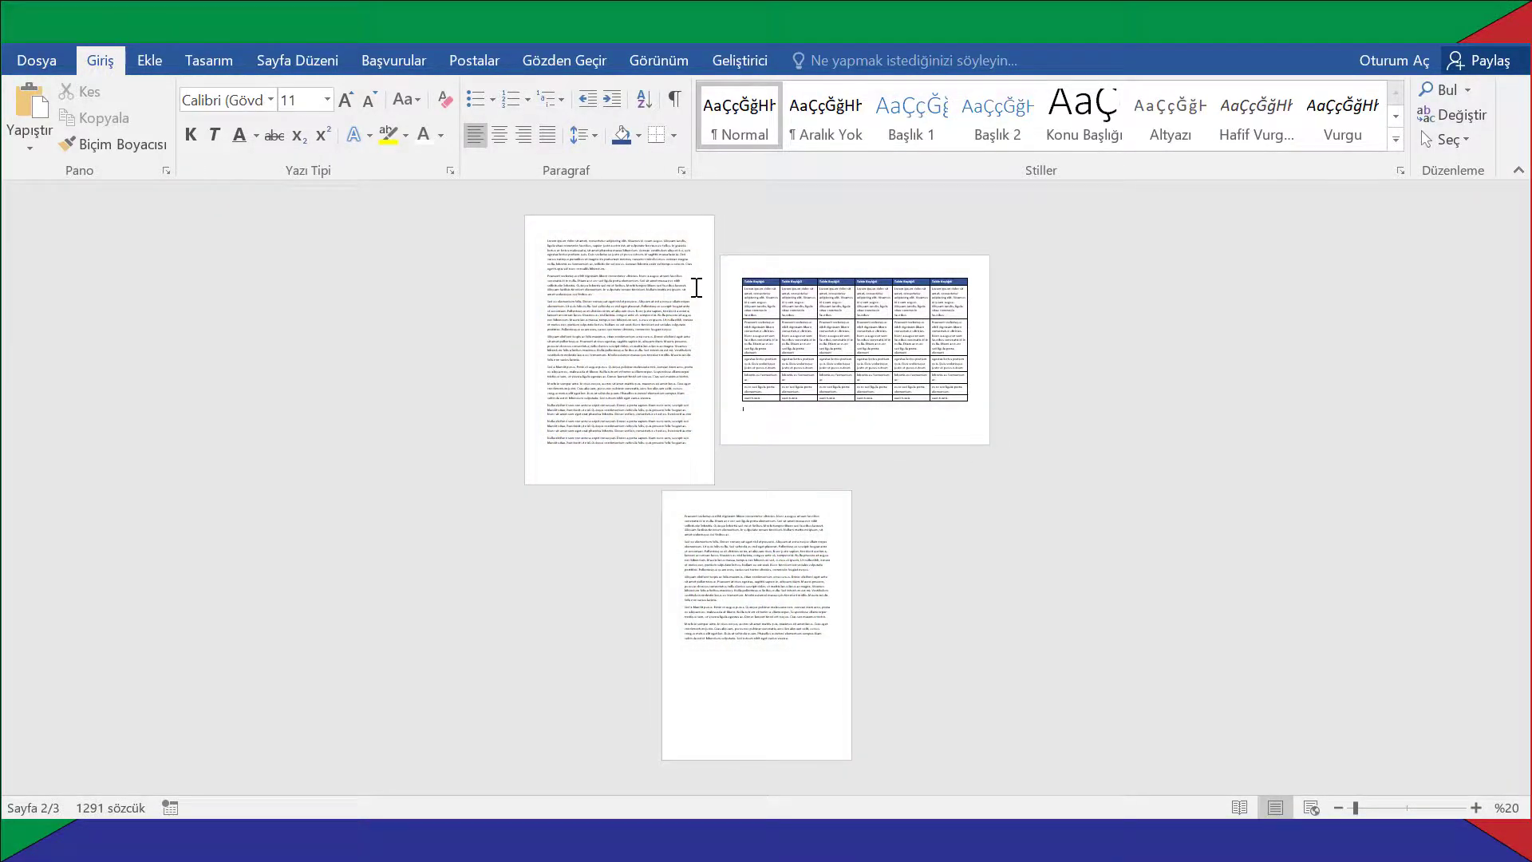
scroll(697, 288, "up", 4, "ctrl")
scroll(721, 339, "up", 3)
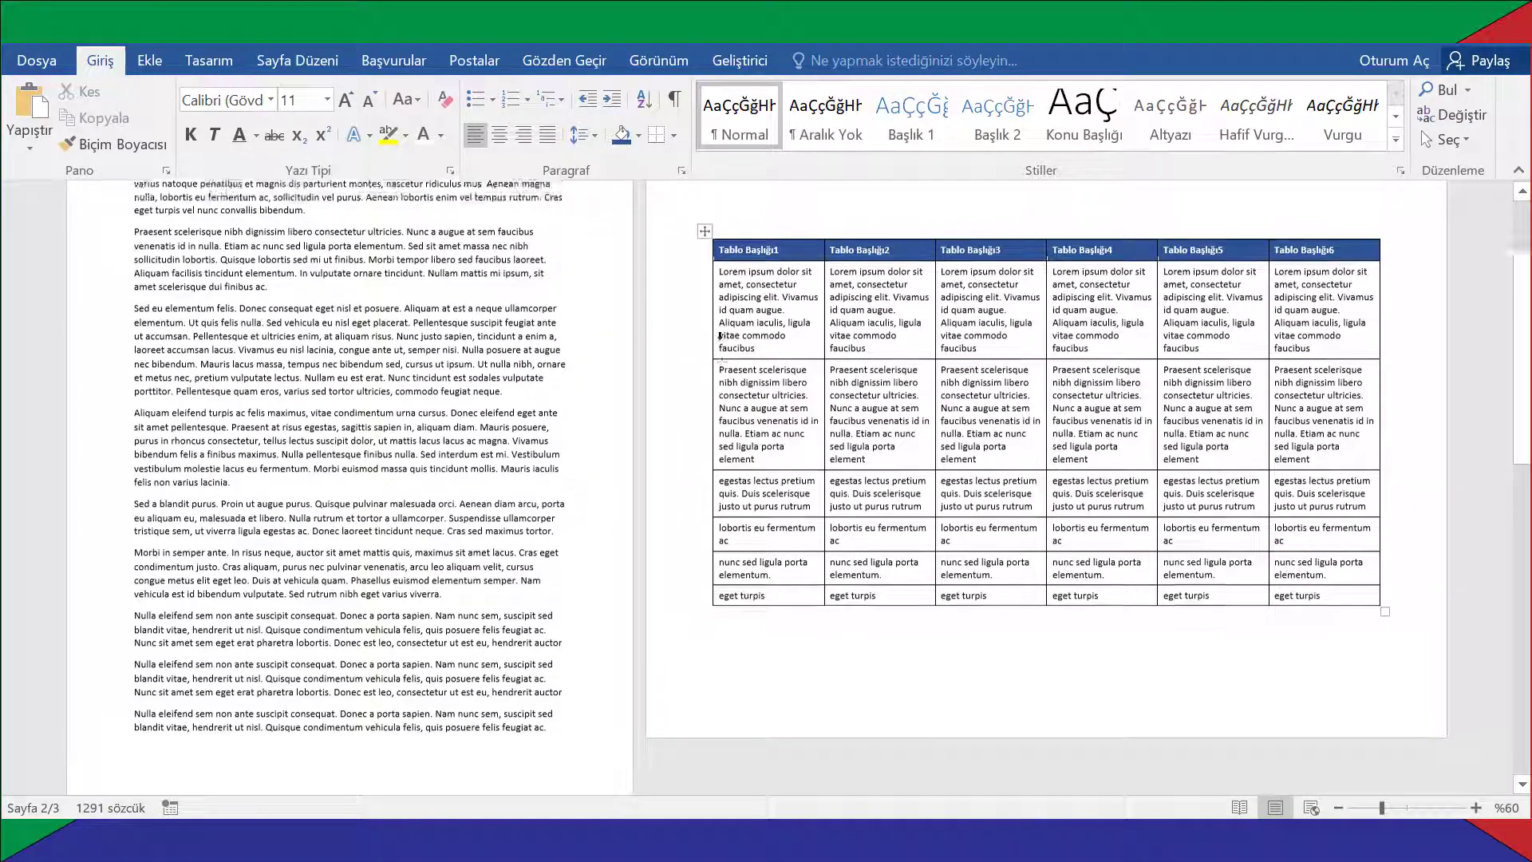
scroll(722, 339, "down", 3)
scroll(723, 340, "down", 3)
scroll(723, 340, "down", 3)
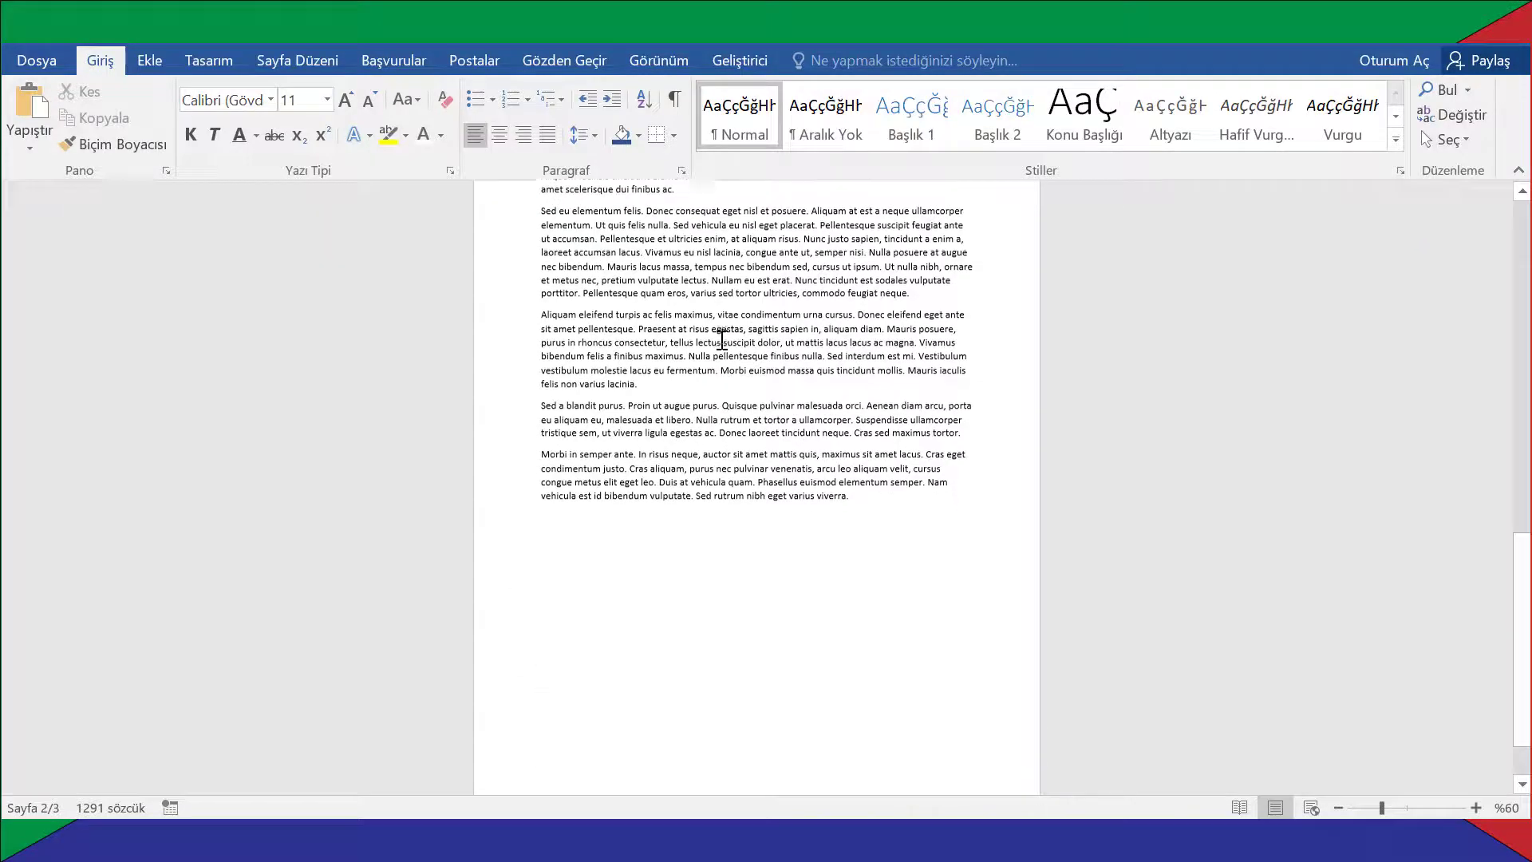
scroll(722, 341, "up", 3)
scroll(722, 341, "up", 3)
scroll(723, 341, "up", 3)
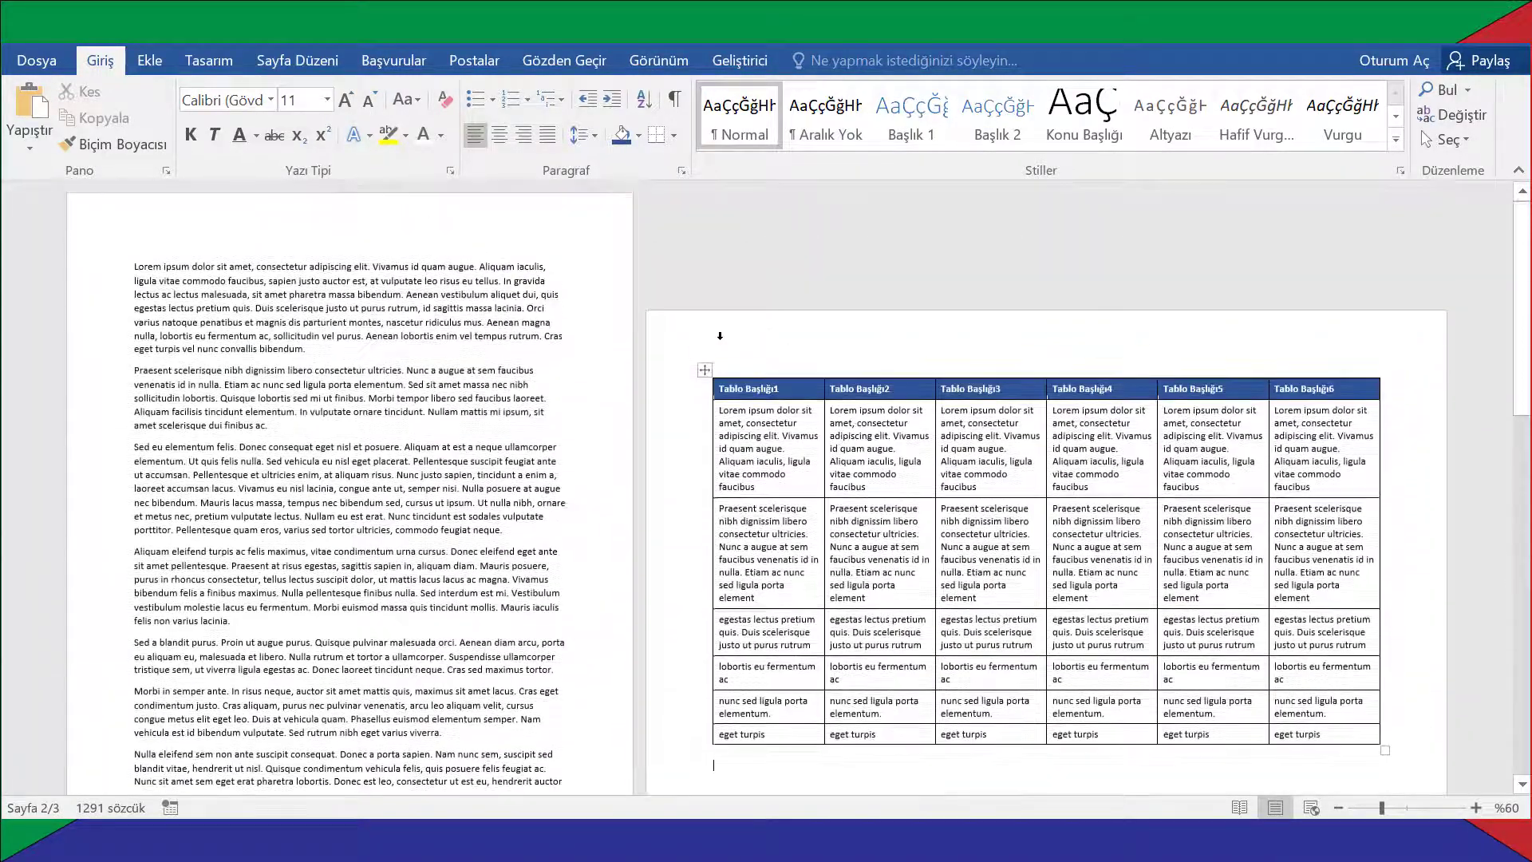